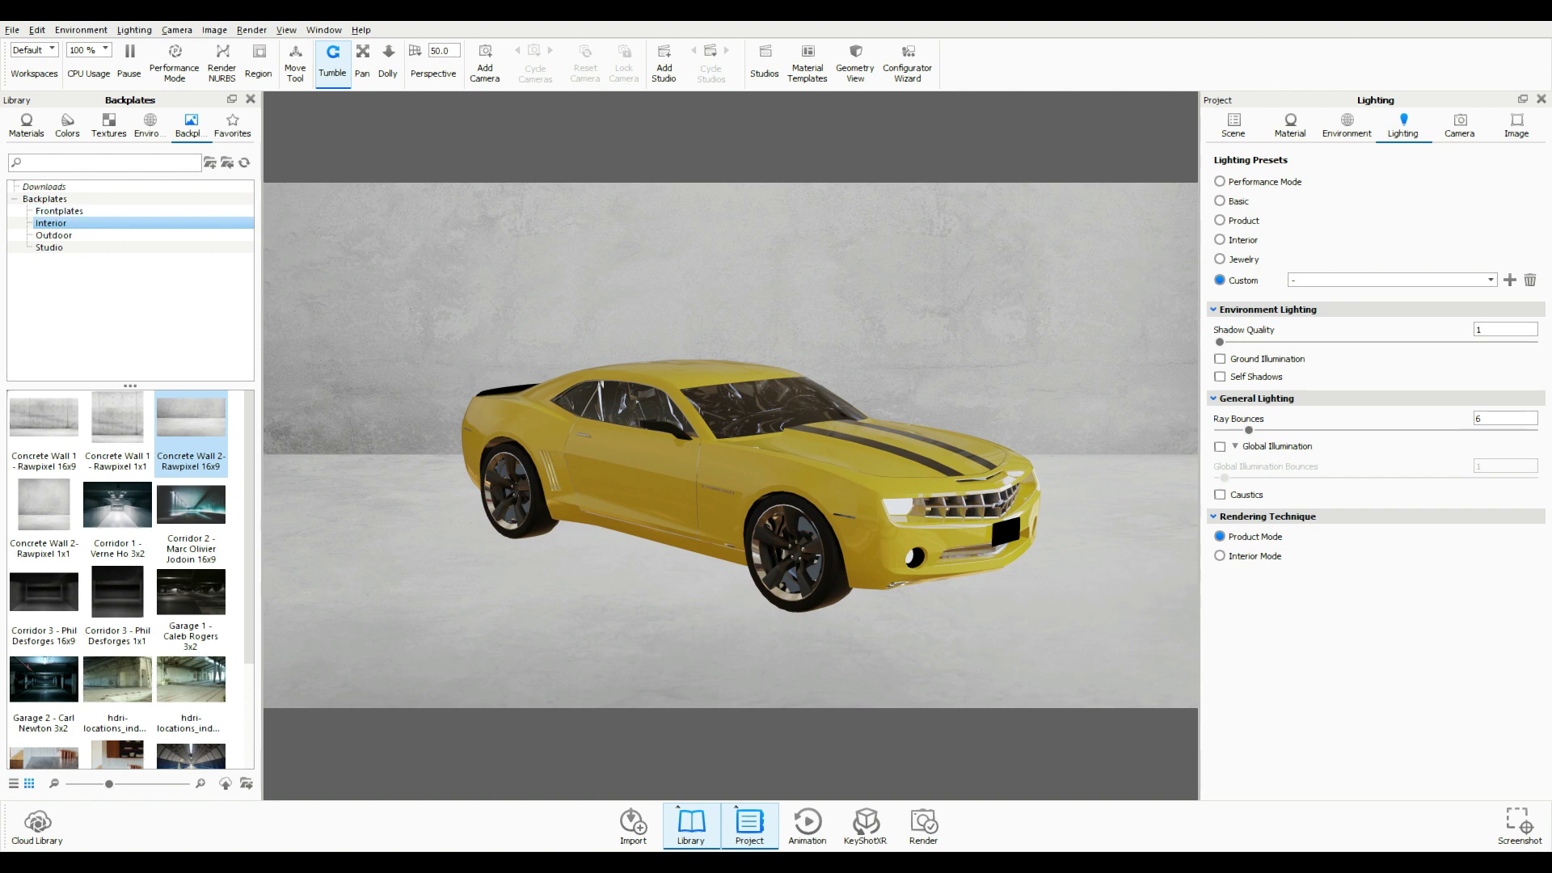
Step: Replace the concrete wall background with the dark grey gradient backdrop from the Studio backplates
click(48, 246)
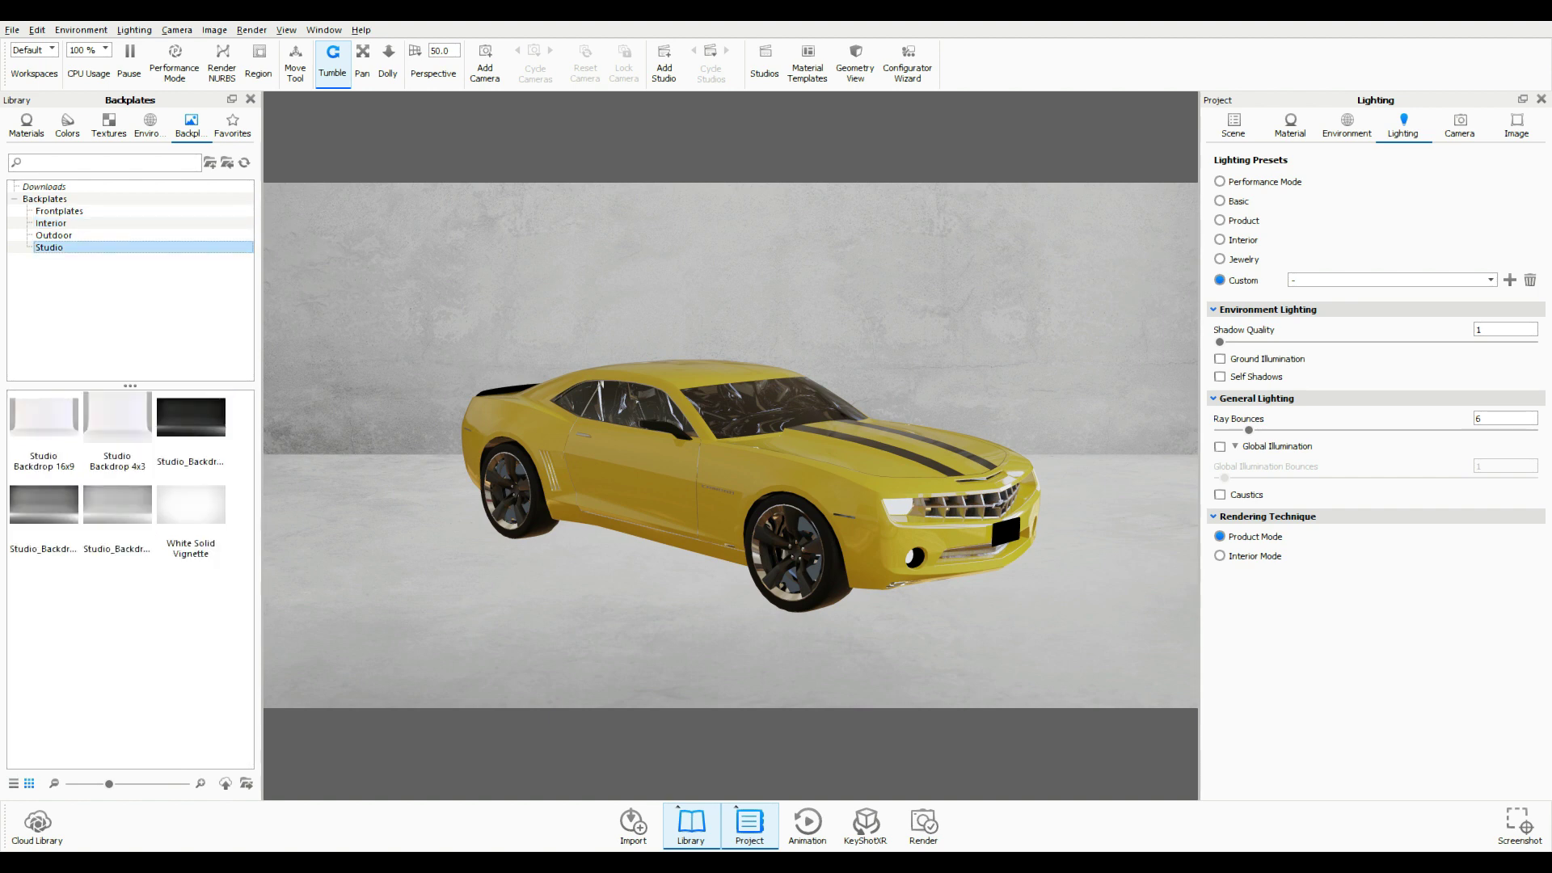
click(43, 521)
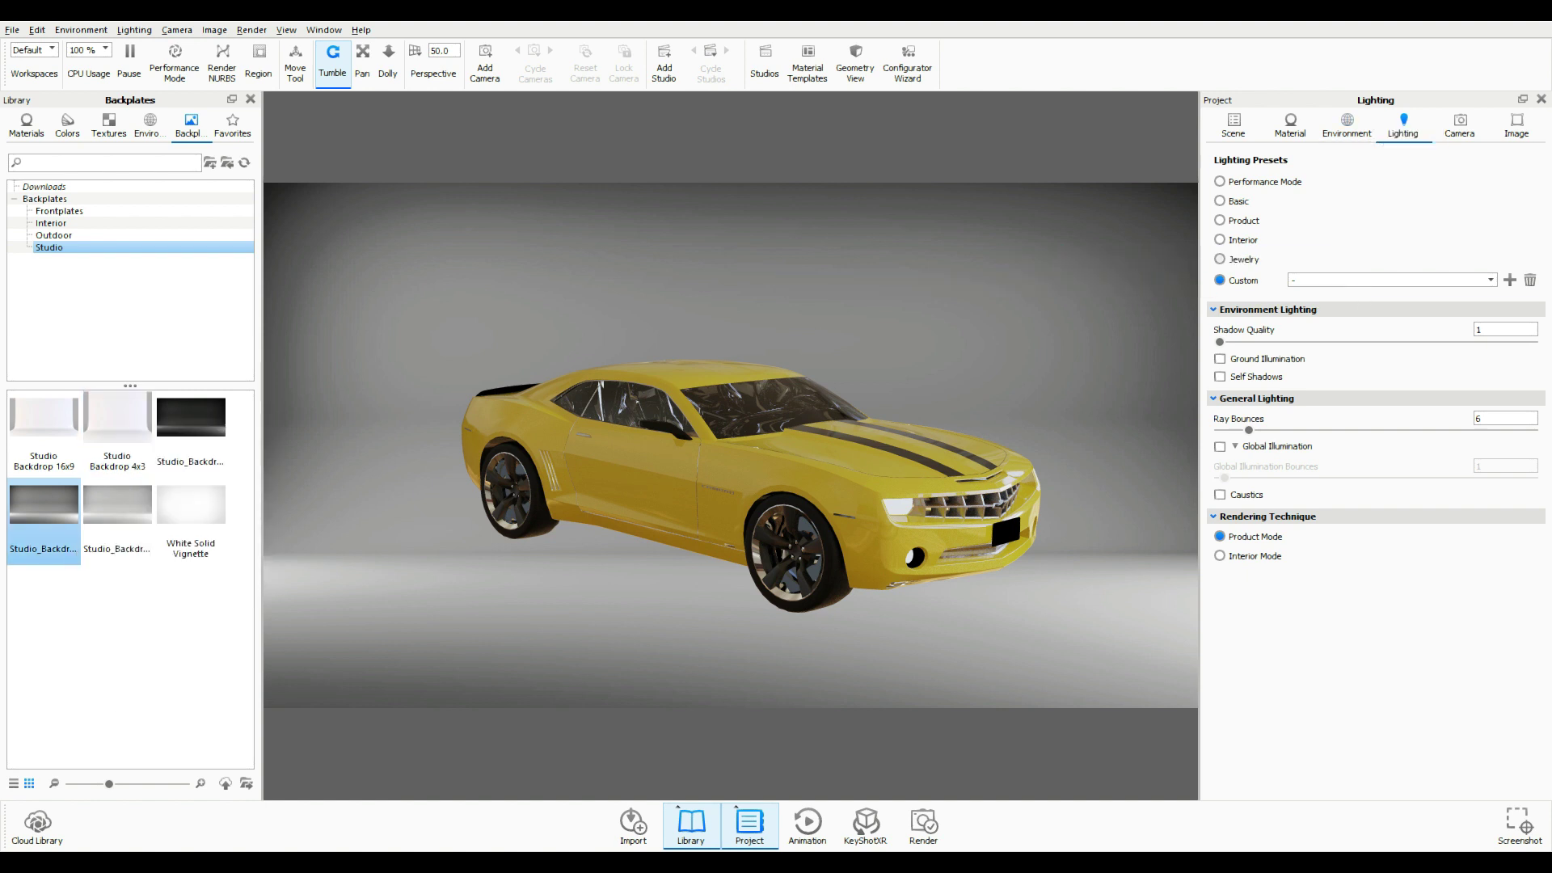
Step: Apply the Jewelry lighting preset and raise shadow quality to about 3.46 and ray bounces to 30
click(1219, 259)
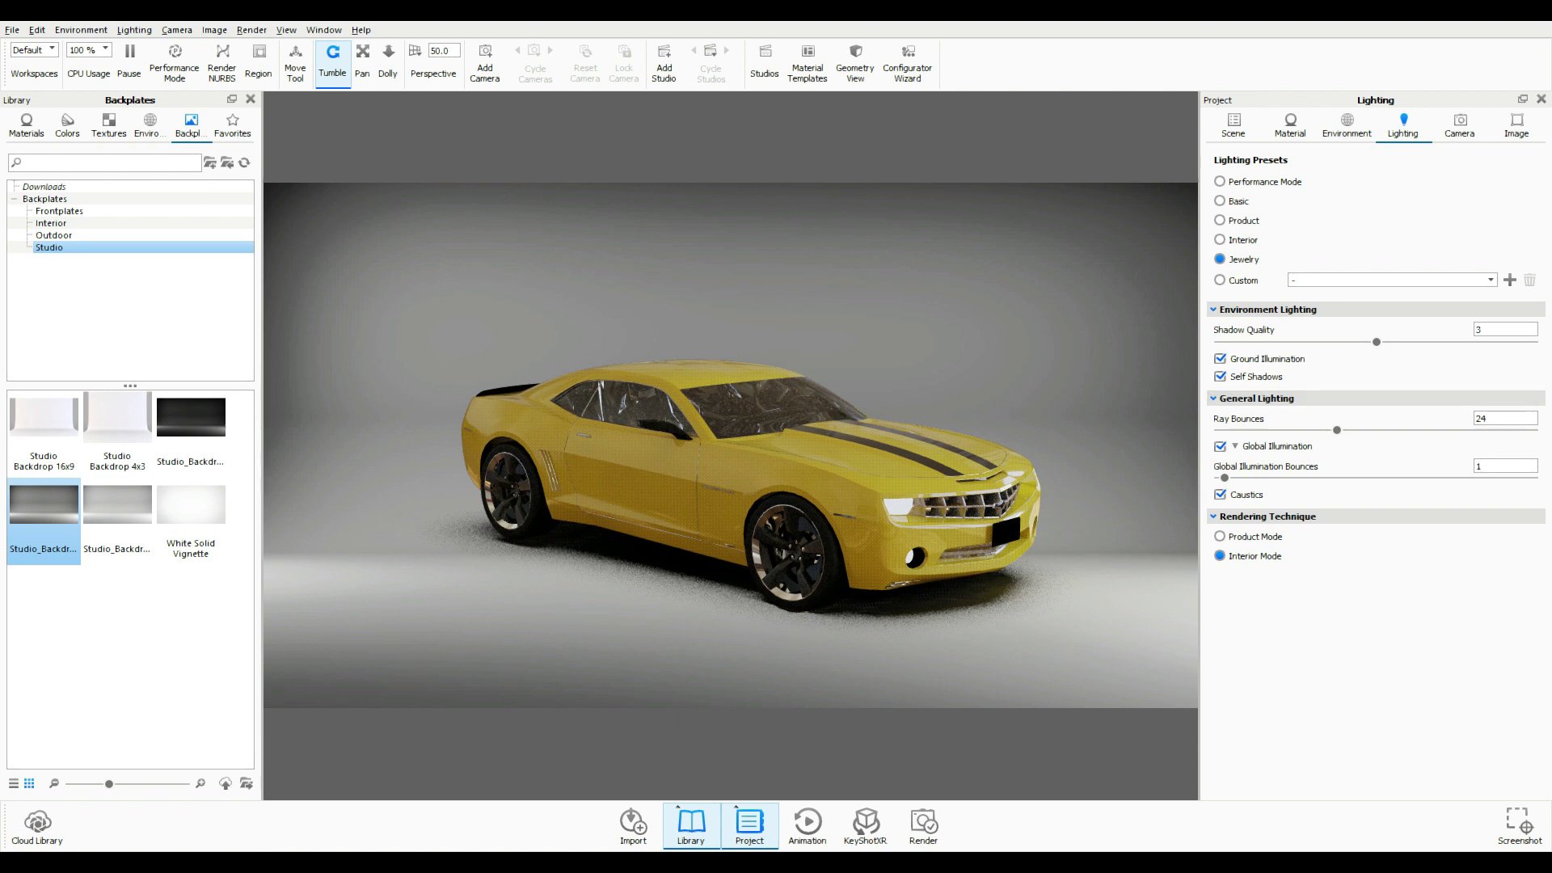
drag(1377, 341, 1413, 342)
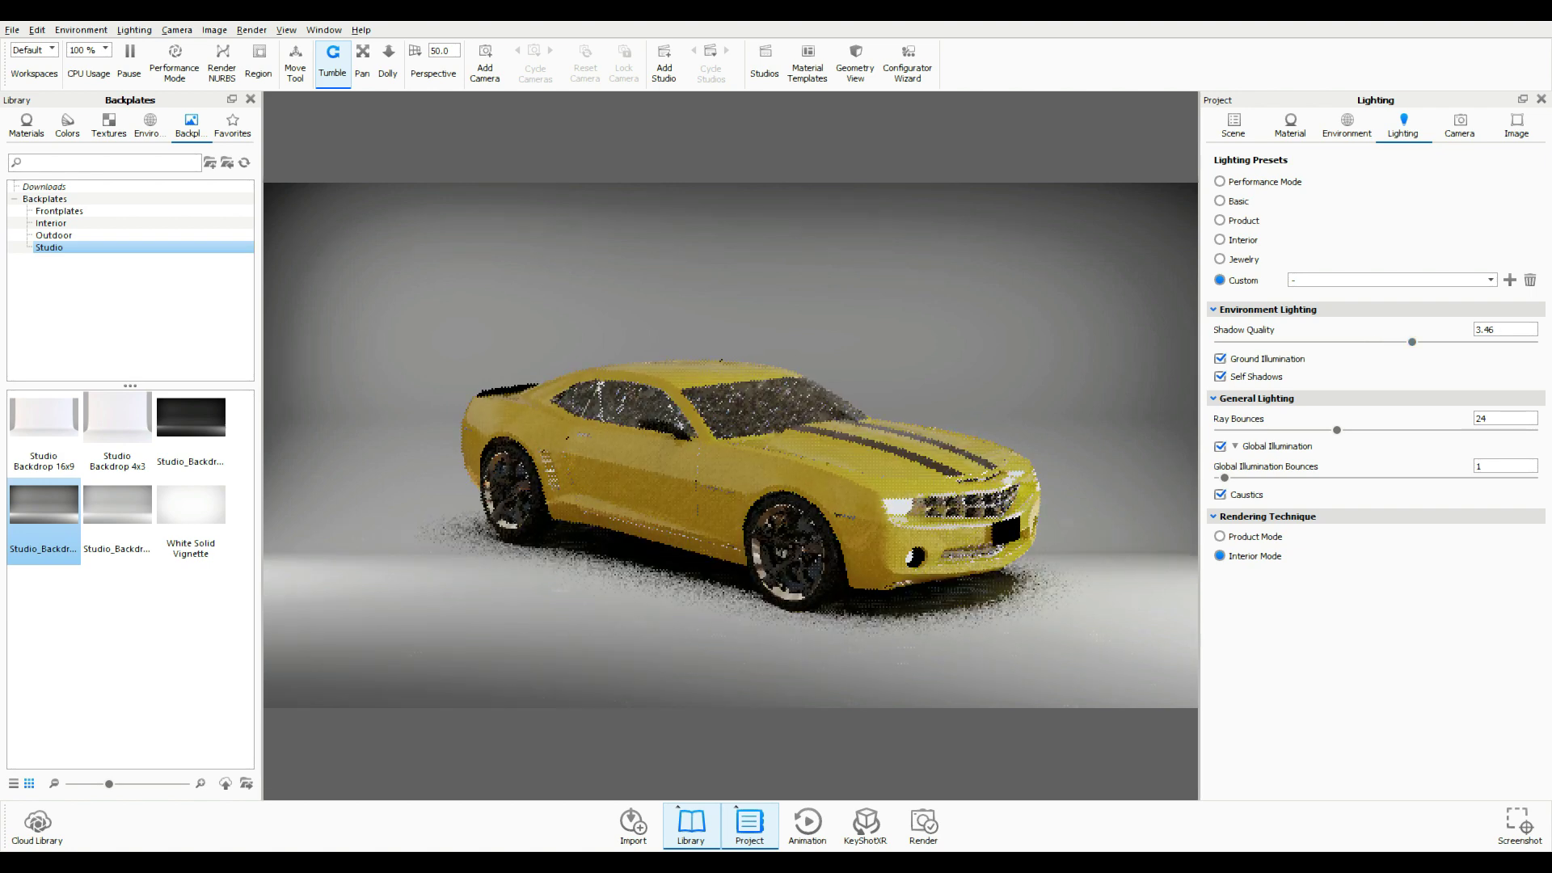
drag(1337, 430, 1366, 430)
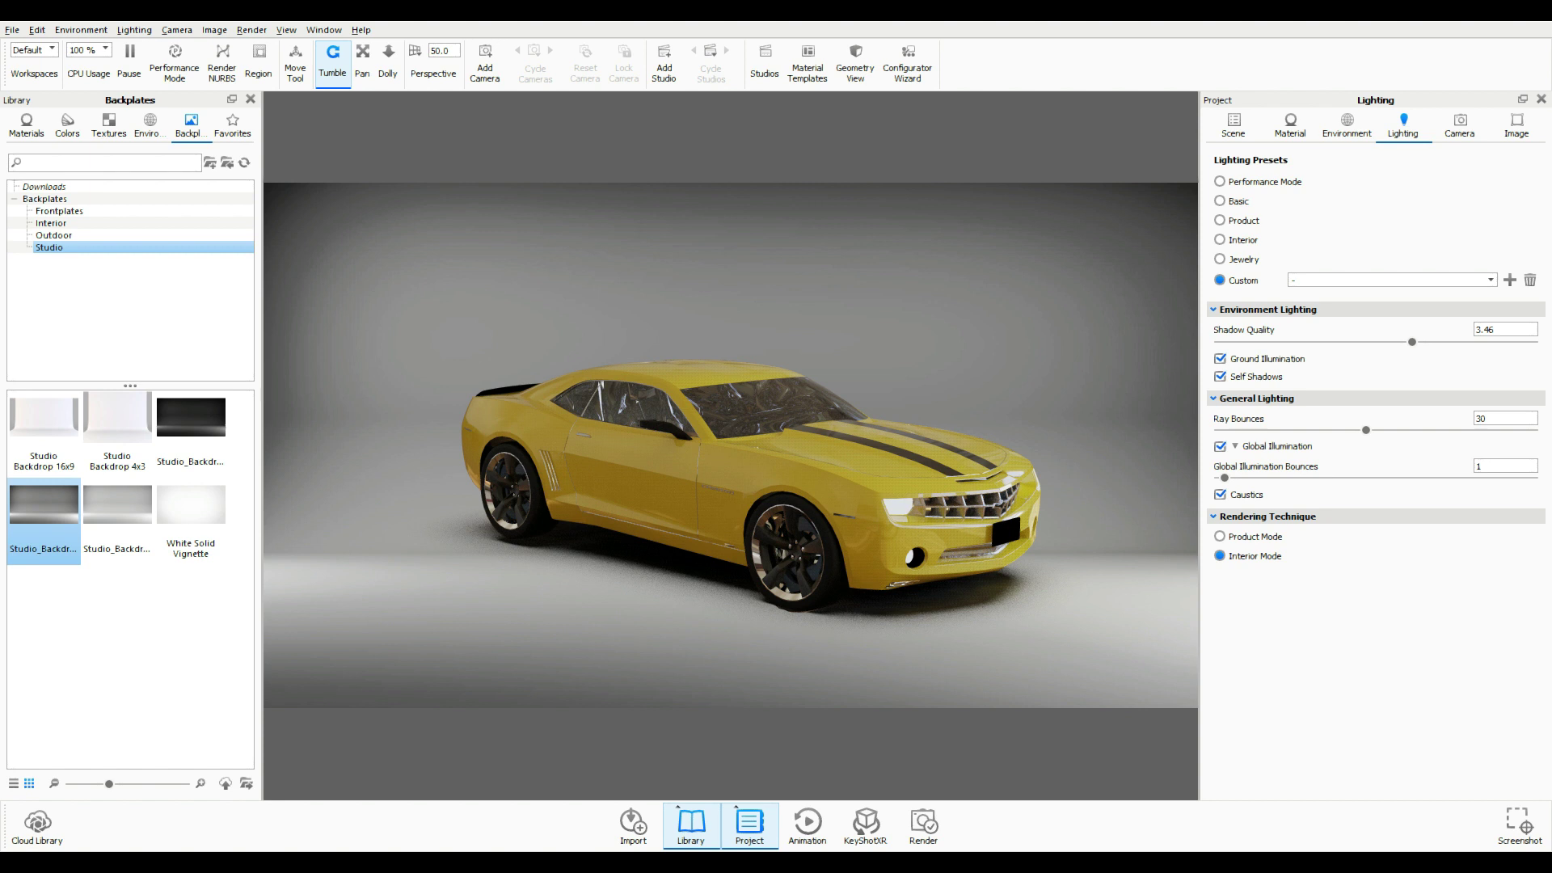
Step: Add a cube primitive to the scene and leave its initial placement mode
click(37, 30)
mouse_move(89, 90)
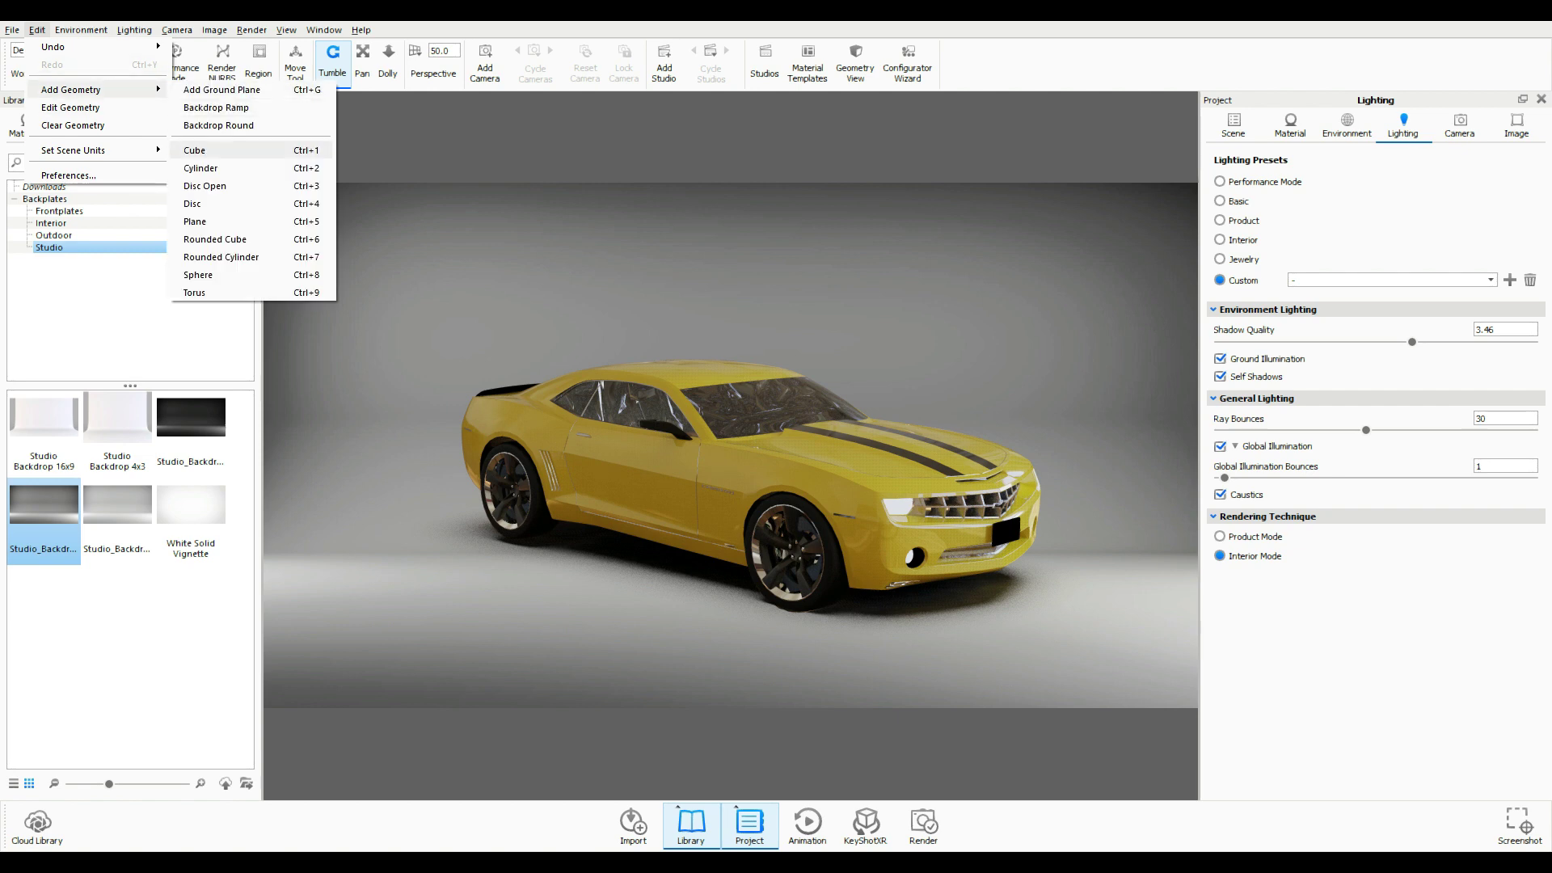
click(210, 150)
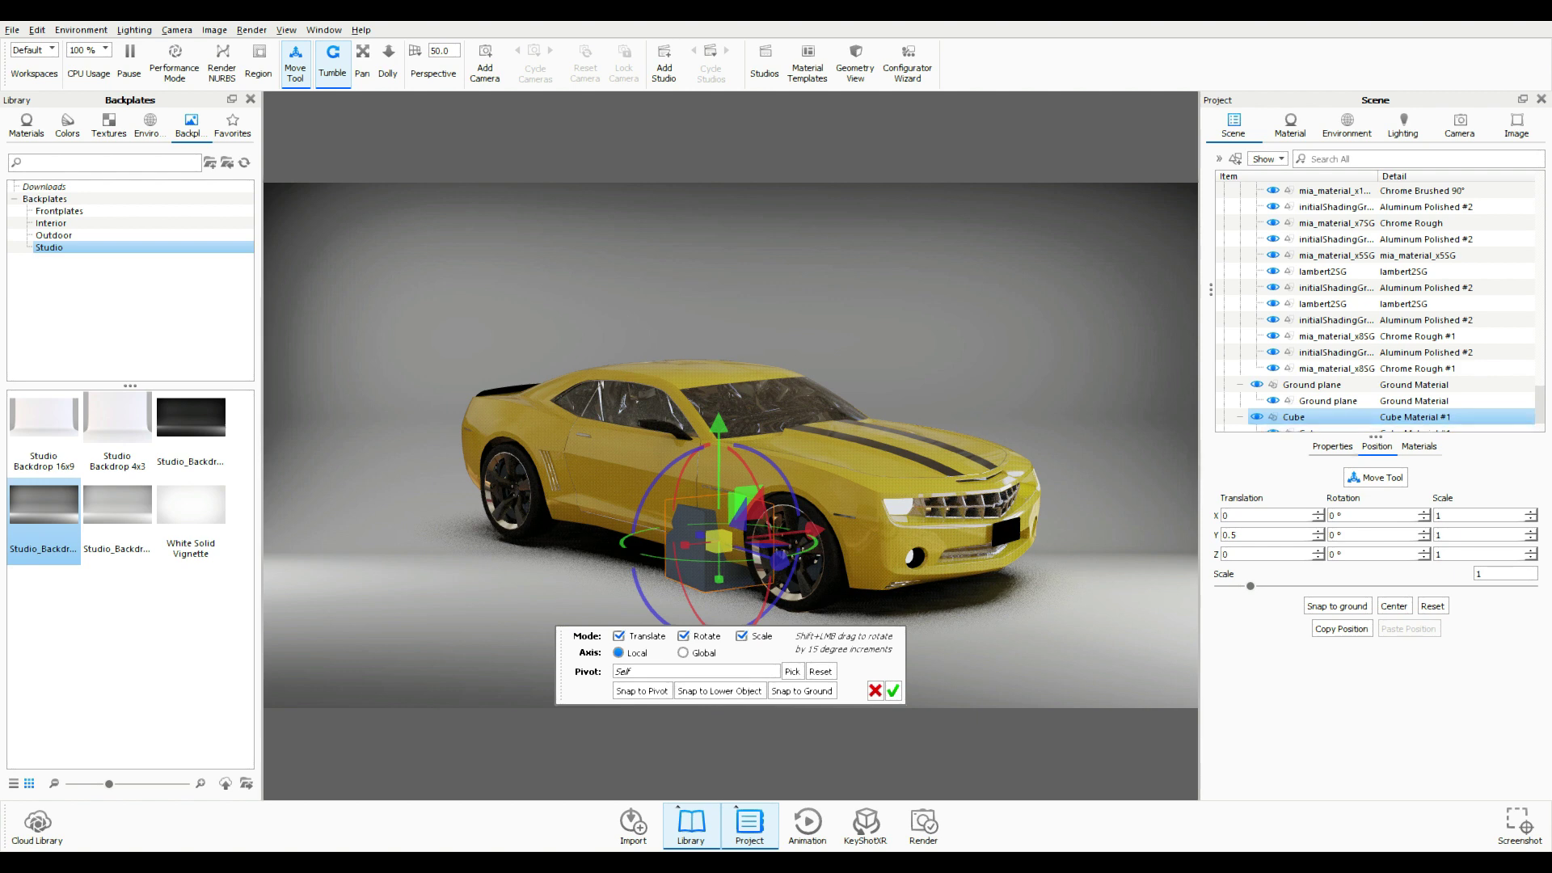
key(Escape)
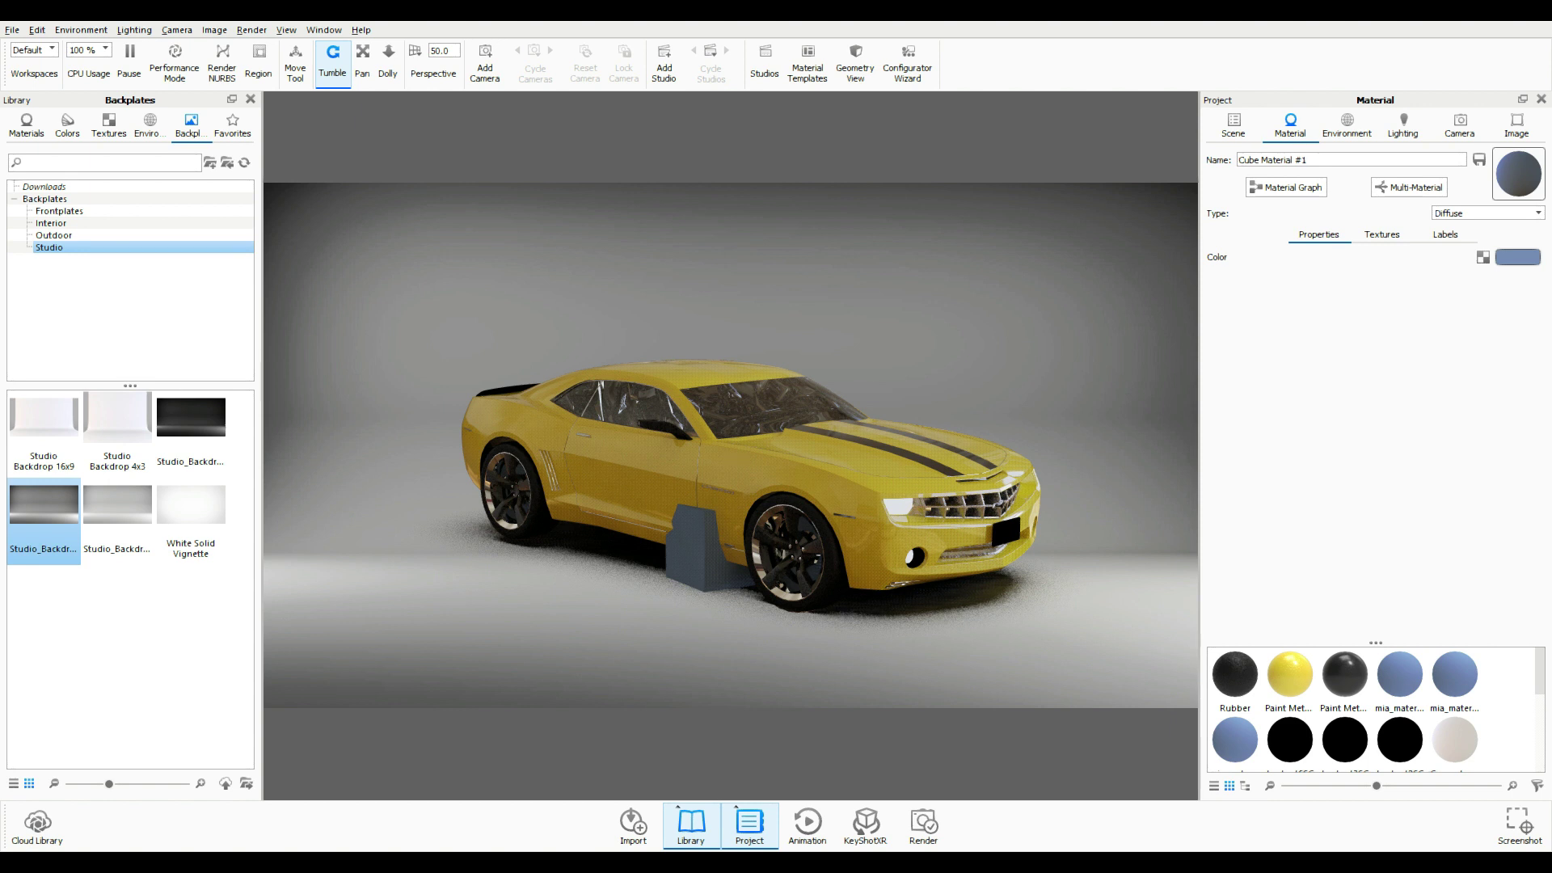
Step: Activate the Move Tool on the cube part in the scene tree with only Translate mode enabled
click(1232, 125)
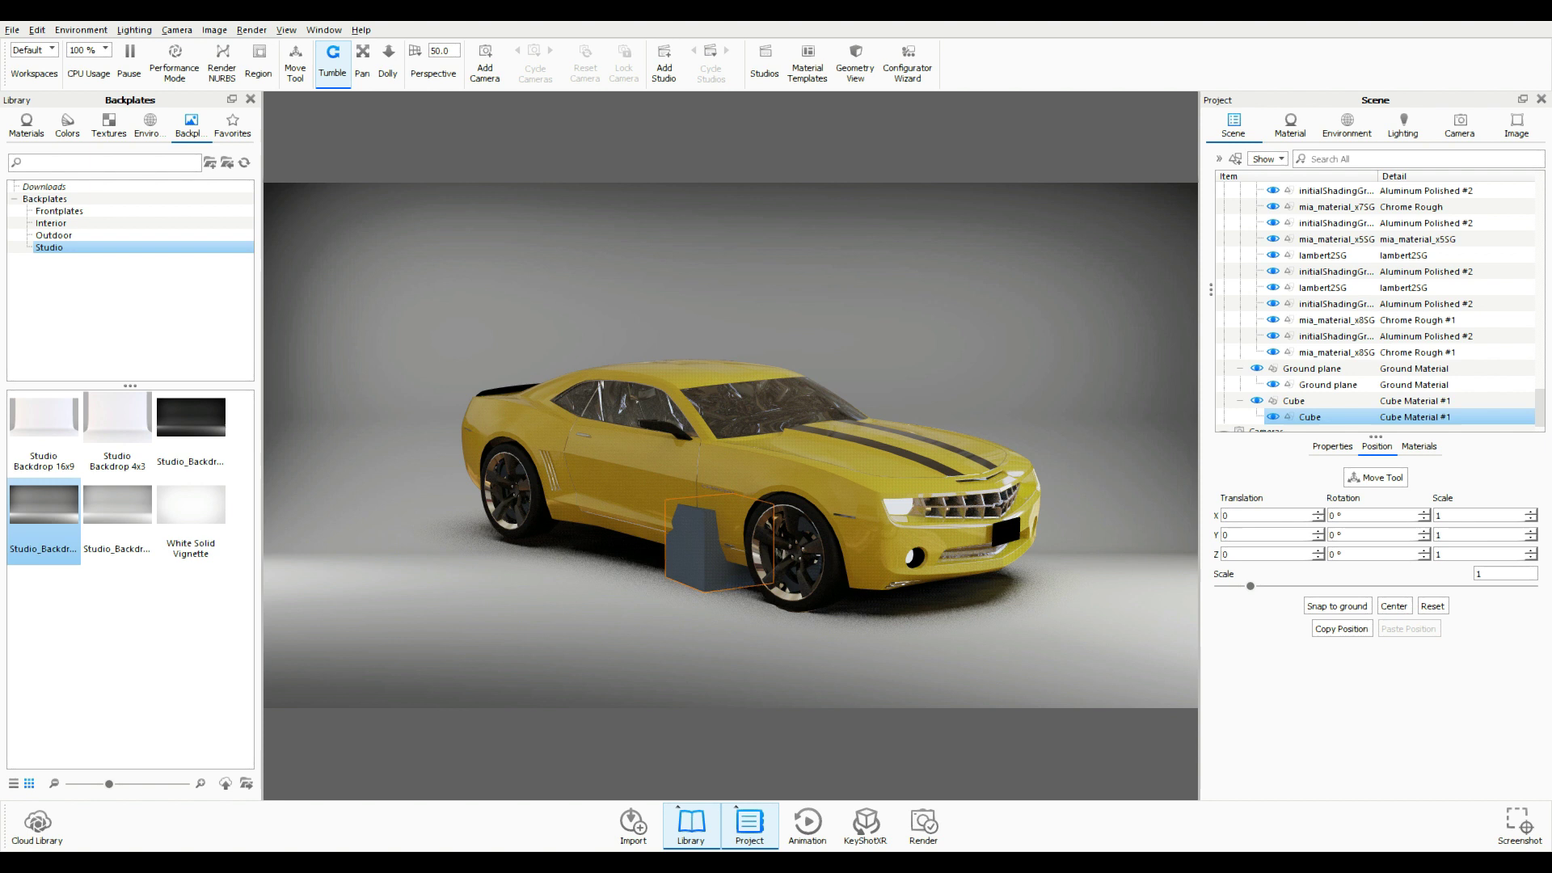
click(1294, 400)
click(1310, 416)
key(ctrl+d)
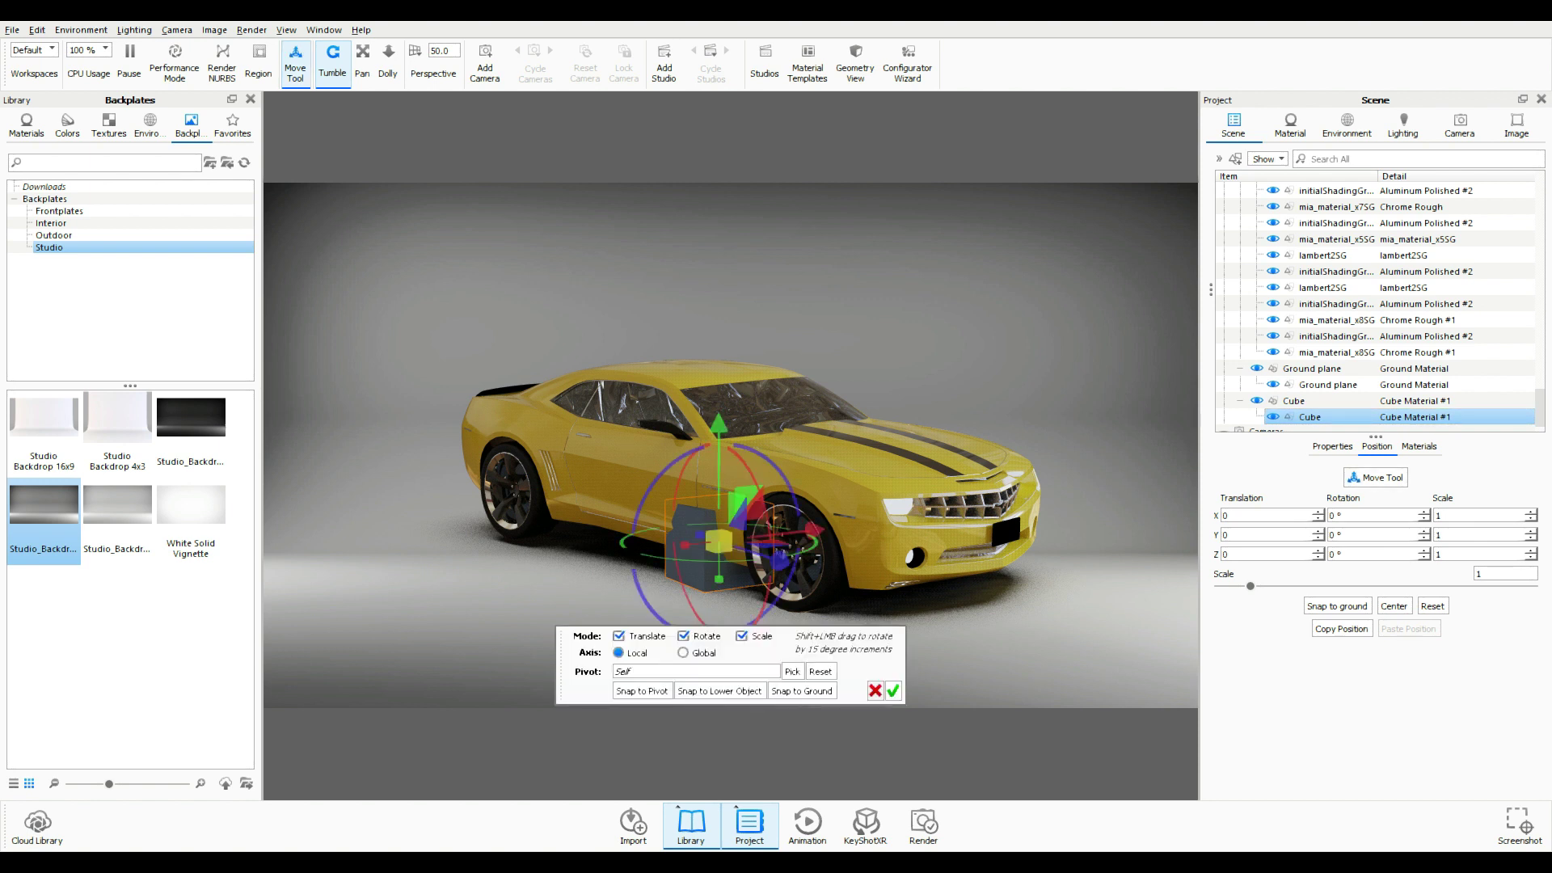
click(742, 637)
click(683, 636)
click(619, 637)
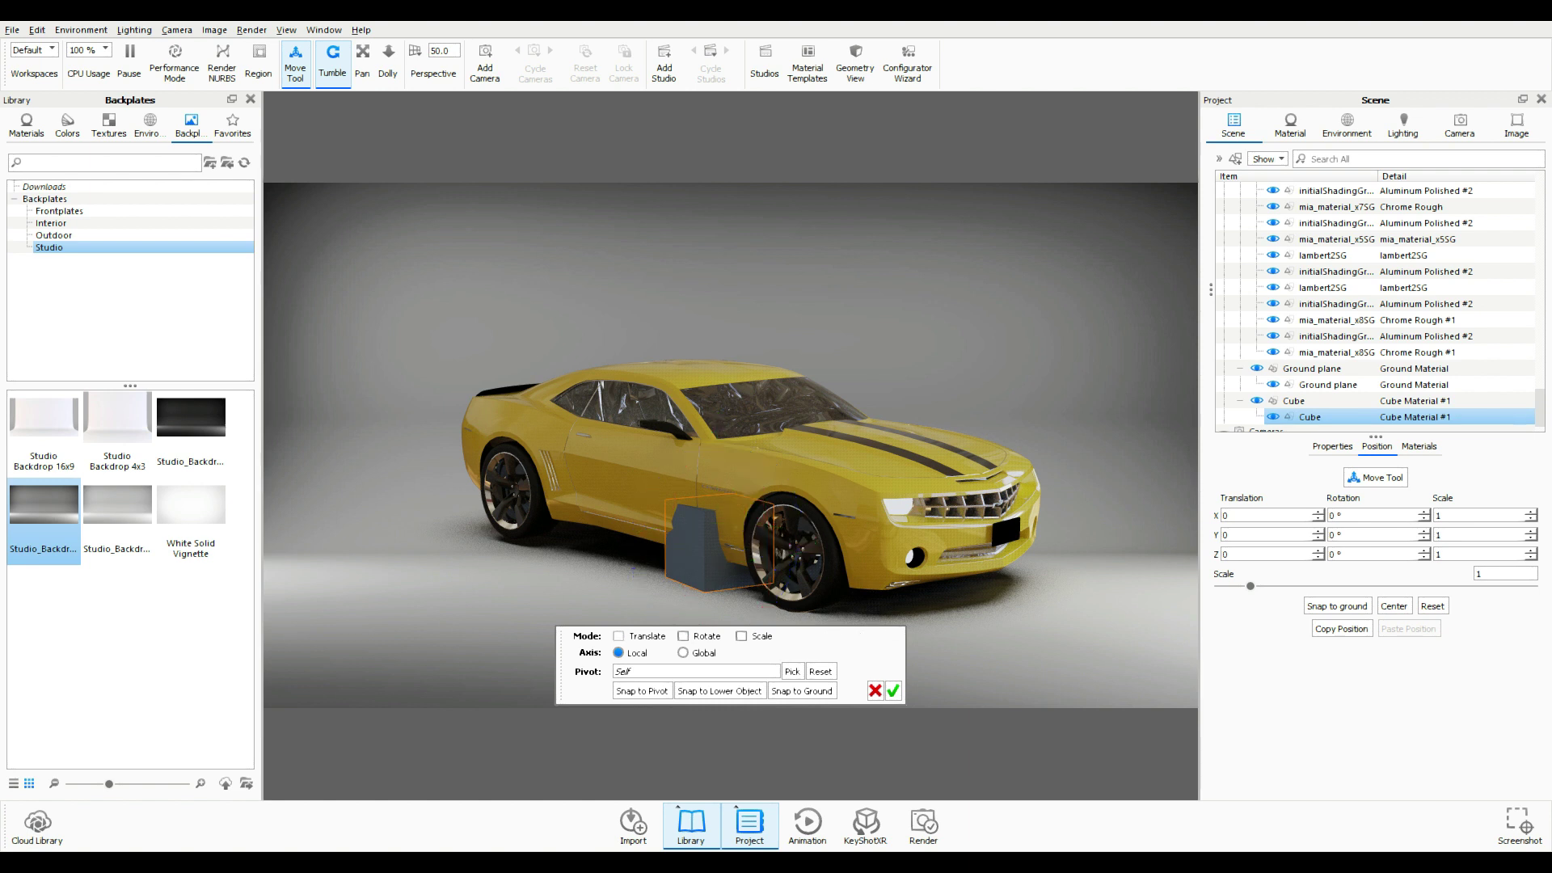
click(683, 636)
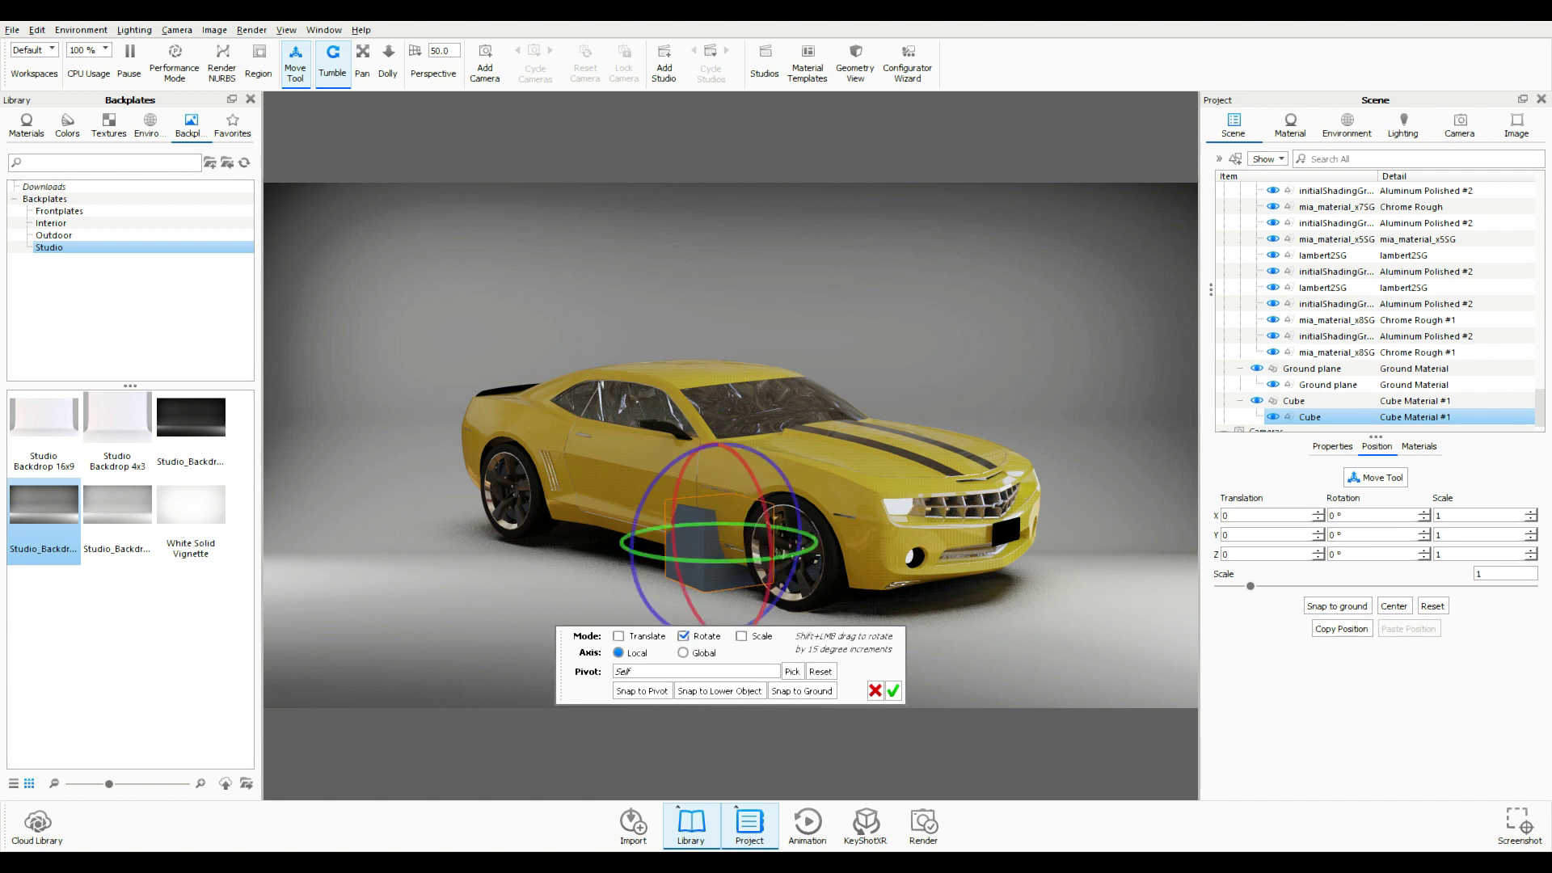
click(619, 636)
click(683, 636)
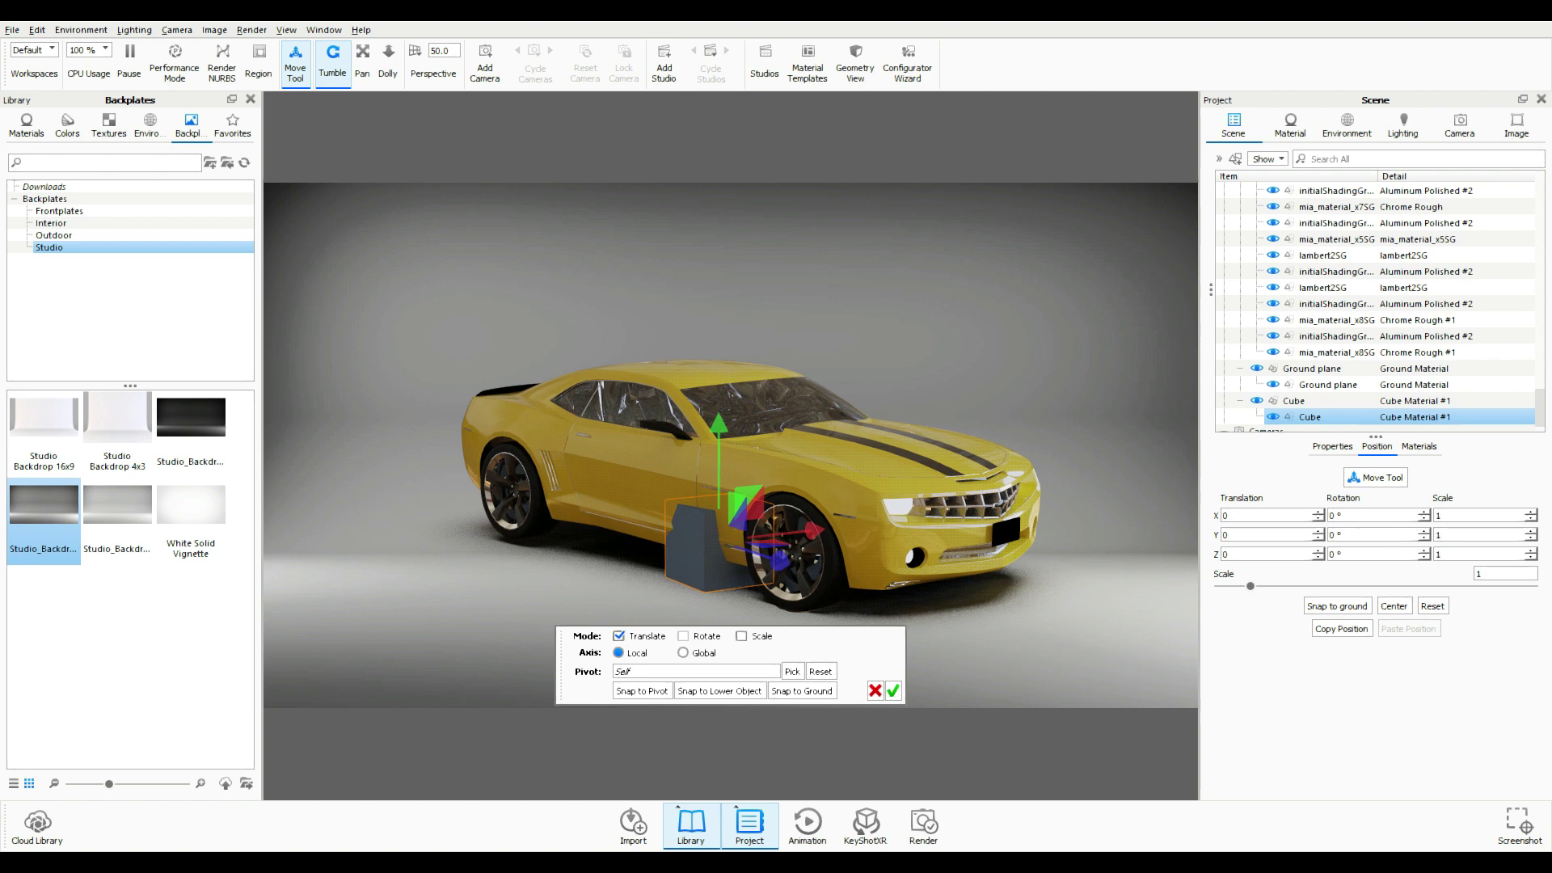
Step: Raise the cube high above the car along the Y axis to a translation of about 7.72
drag(717, 441, 718, 188)
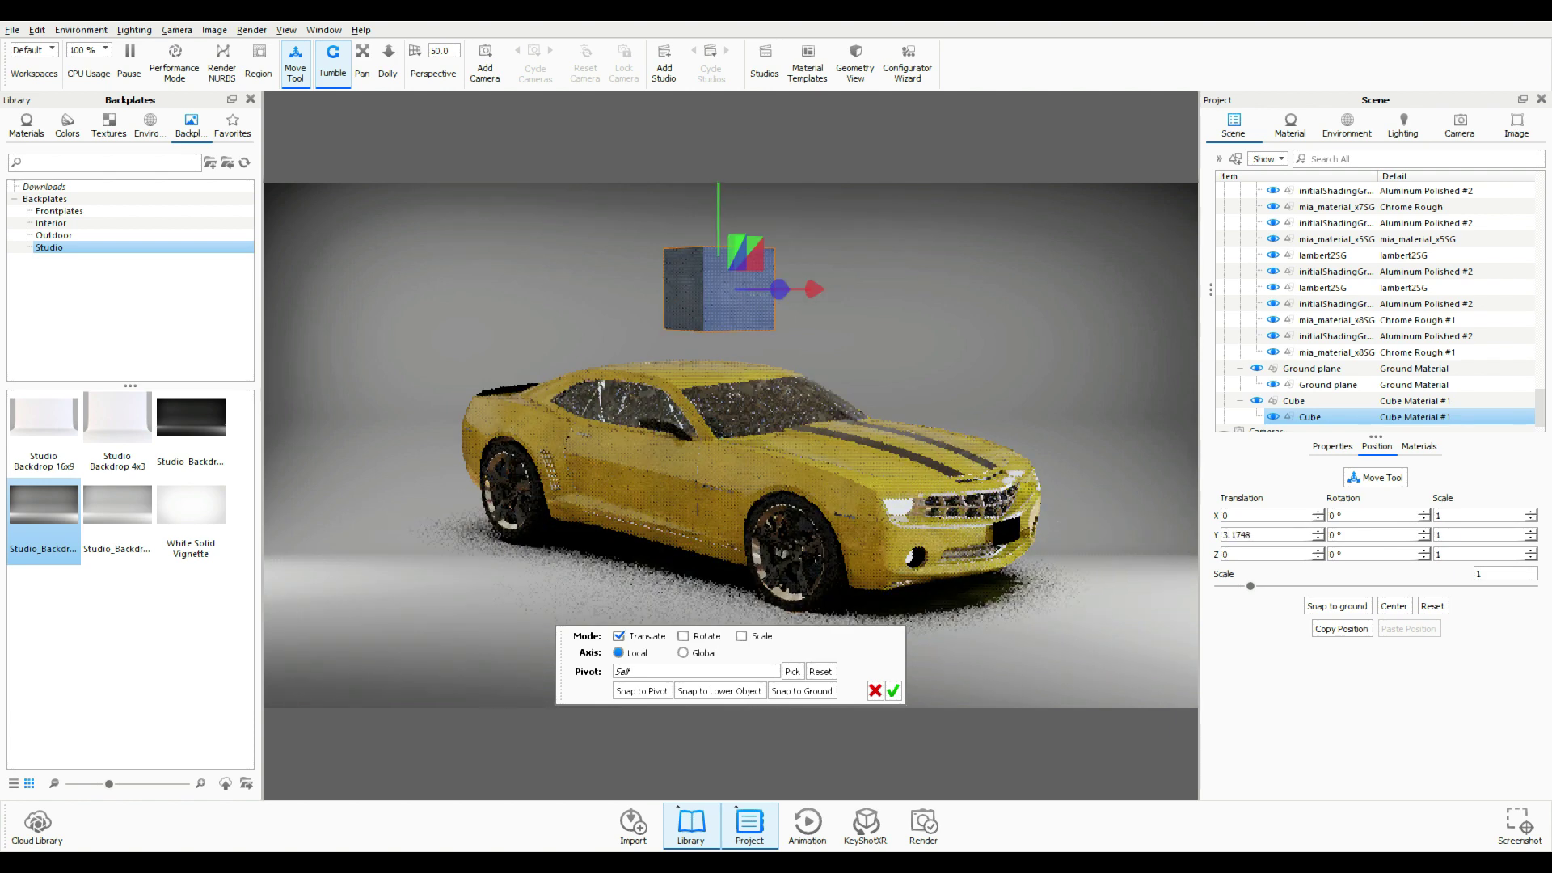
scroll(731, 444, down, 5)
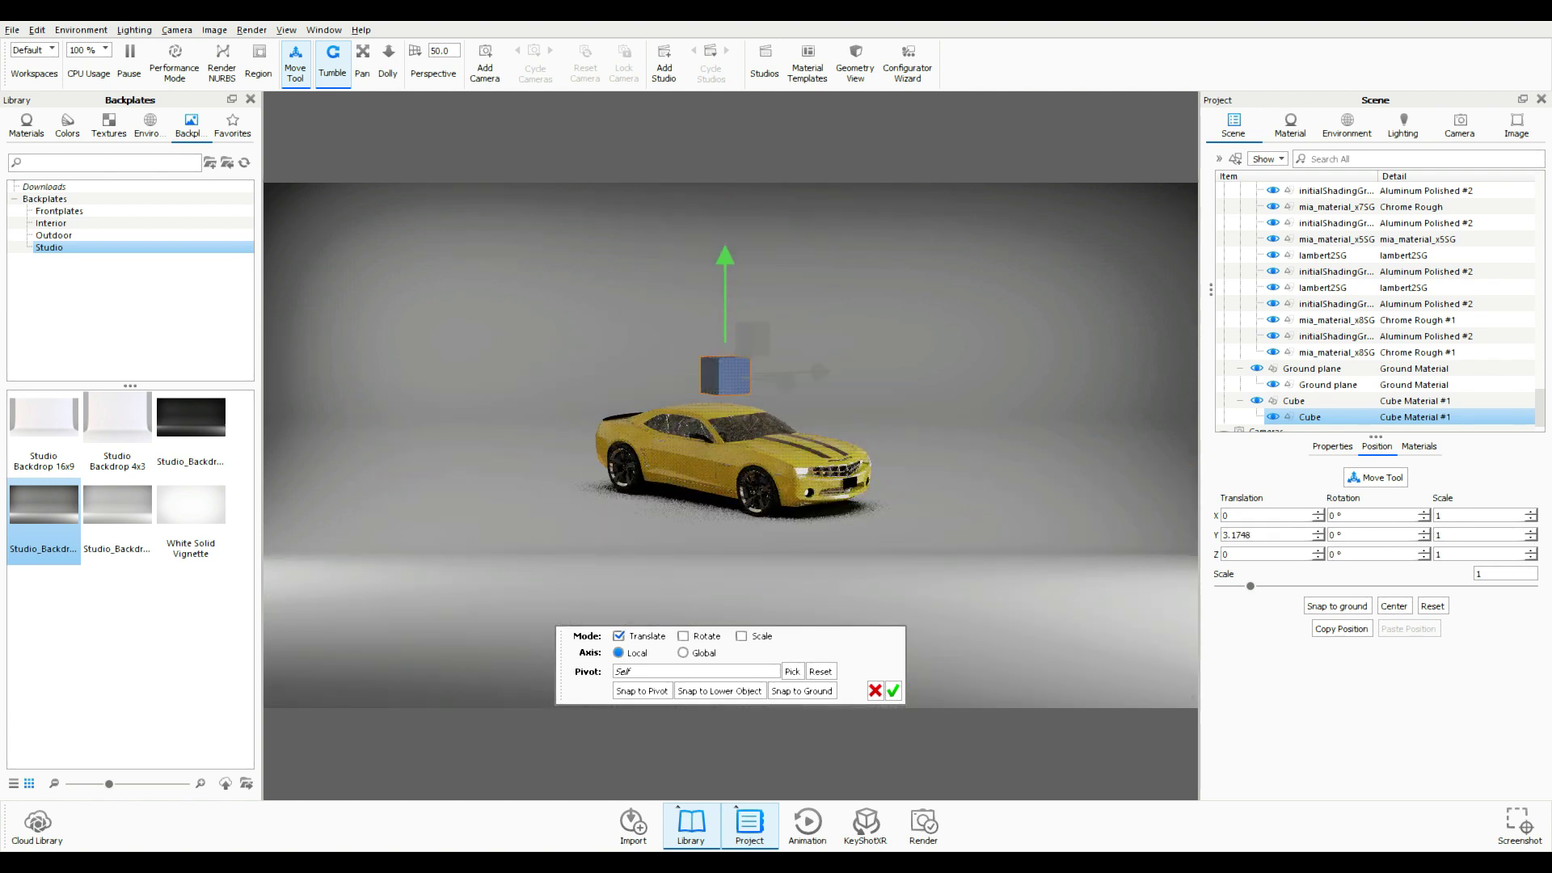
drag(725, 267, 725, 101)
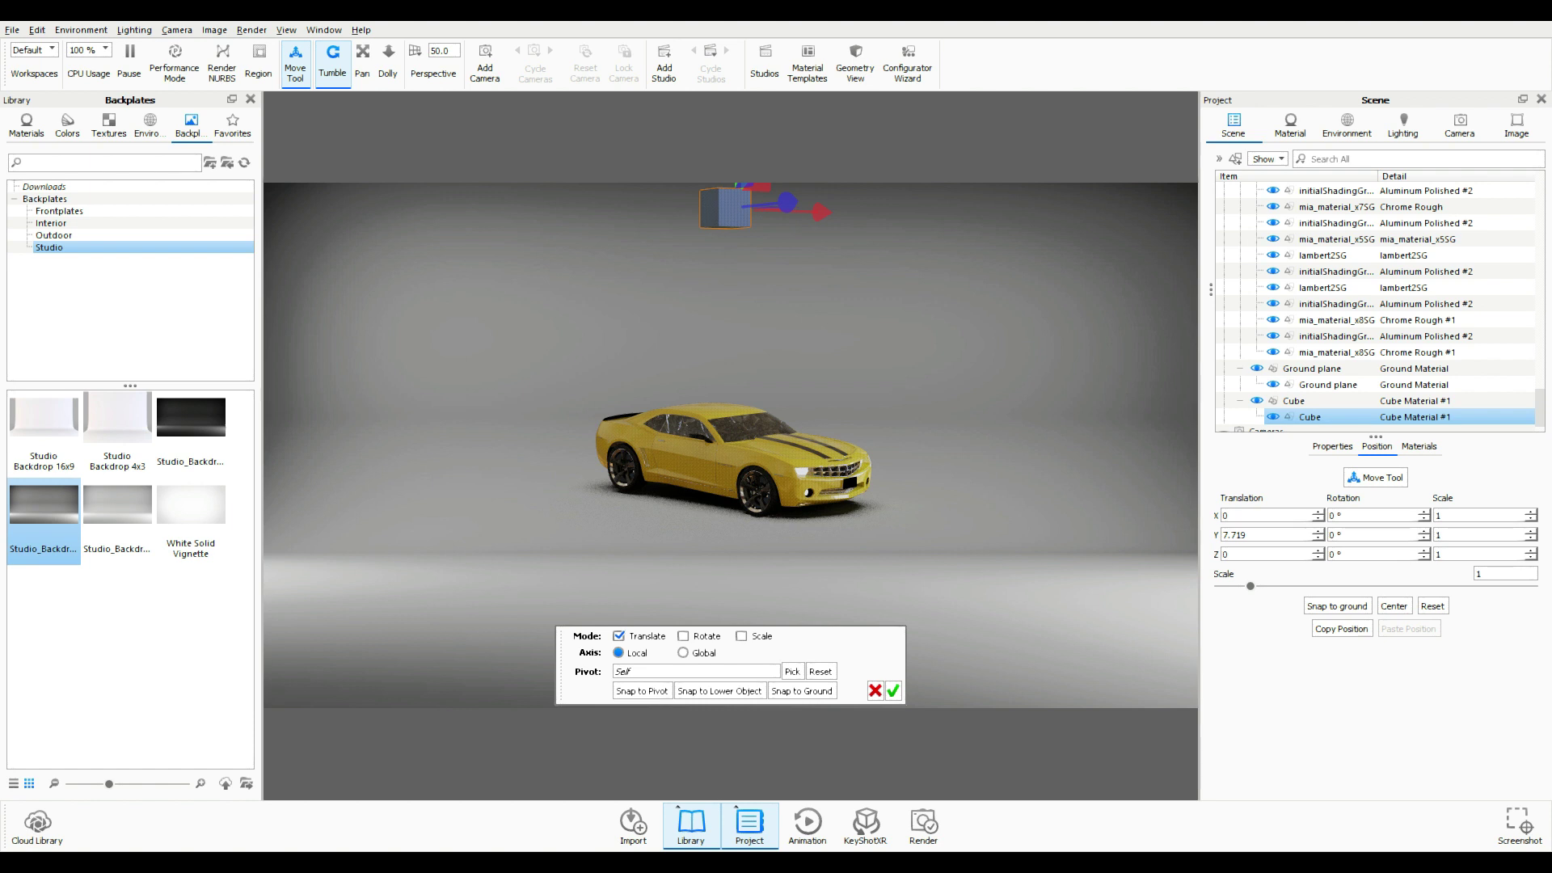
Step: Change the cube's material type to Spotlight and accept its raised position
click(1289, 125)
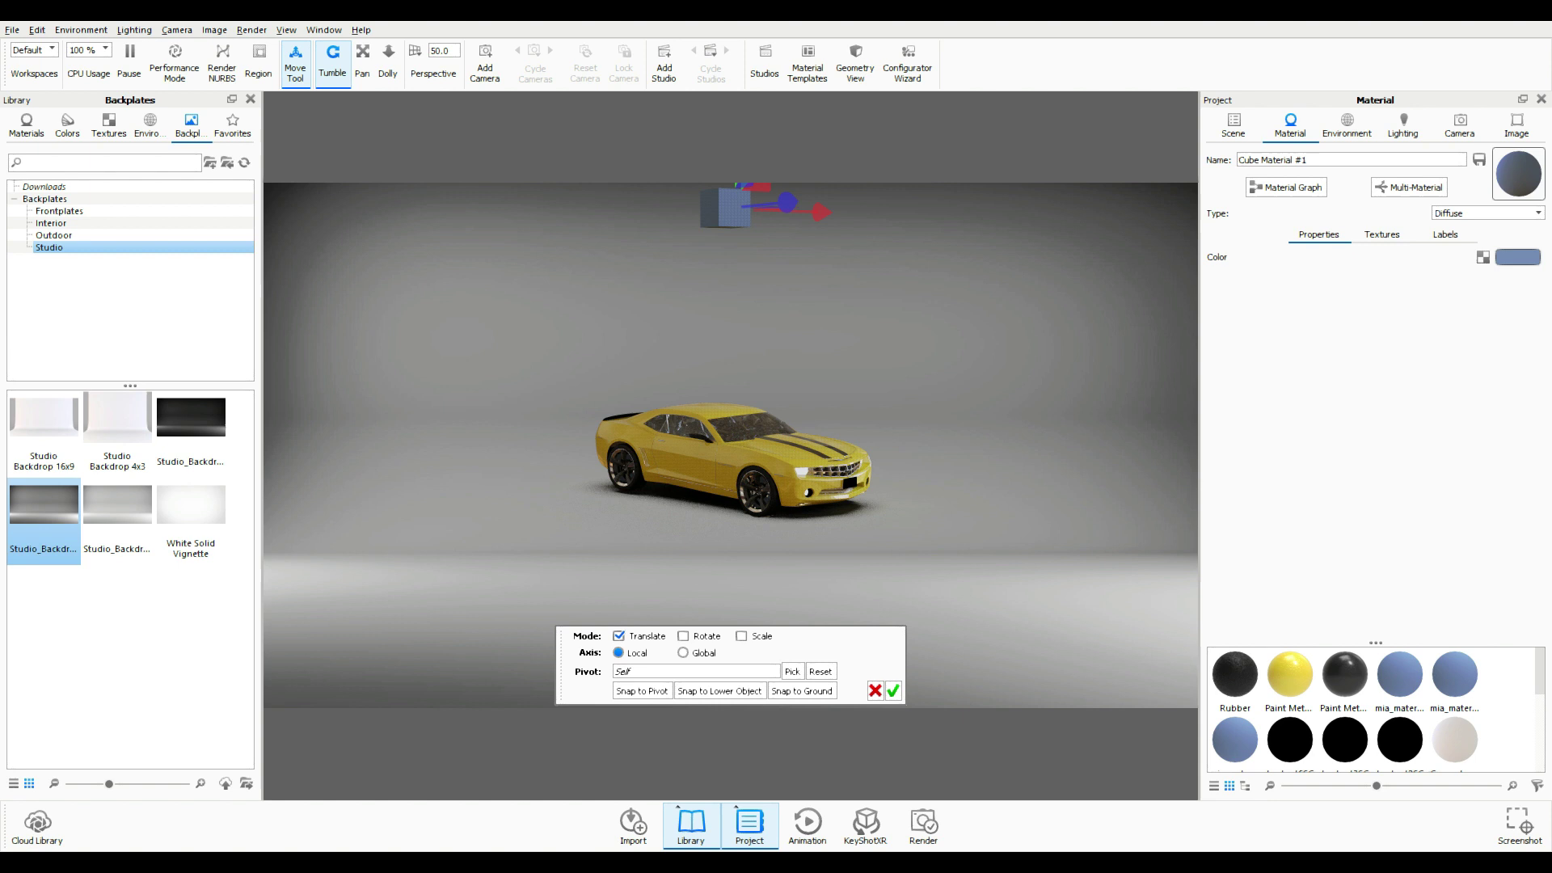
click(1487, 213)
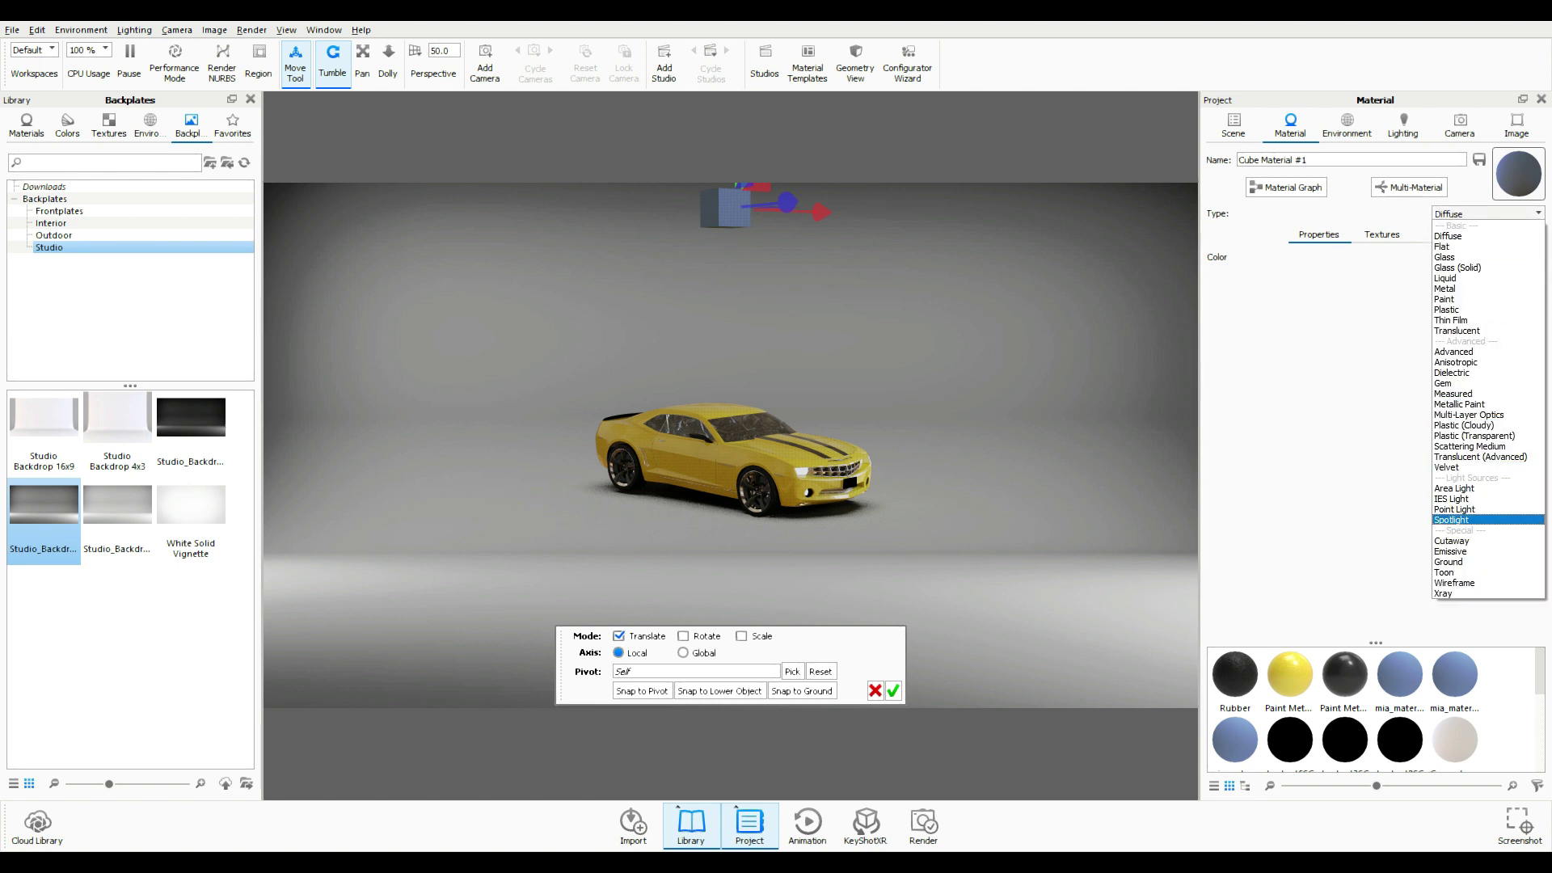
key(Return)
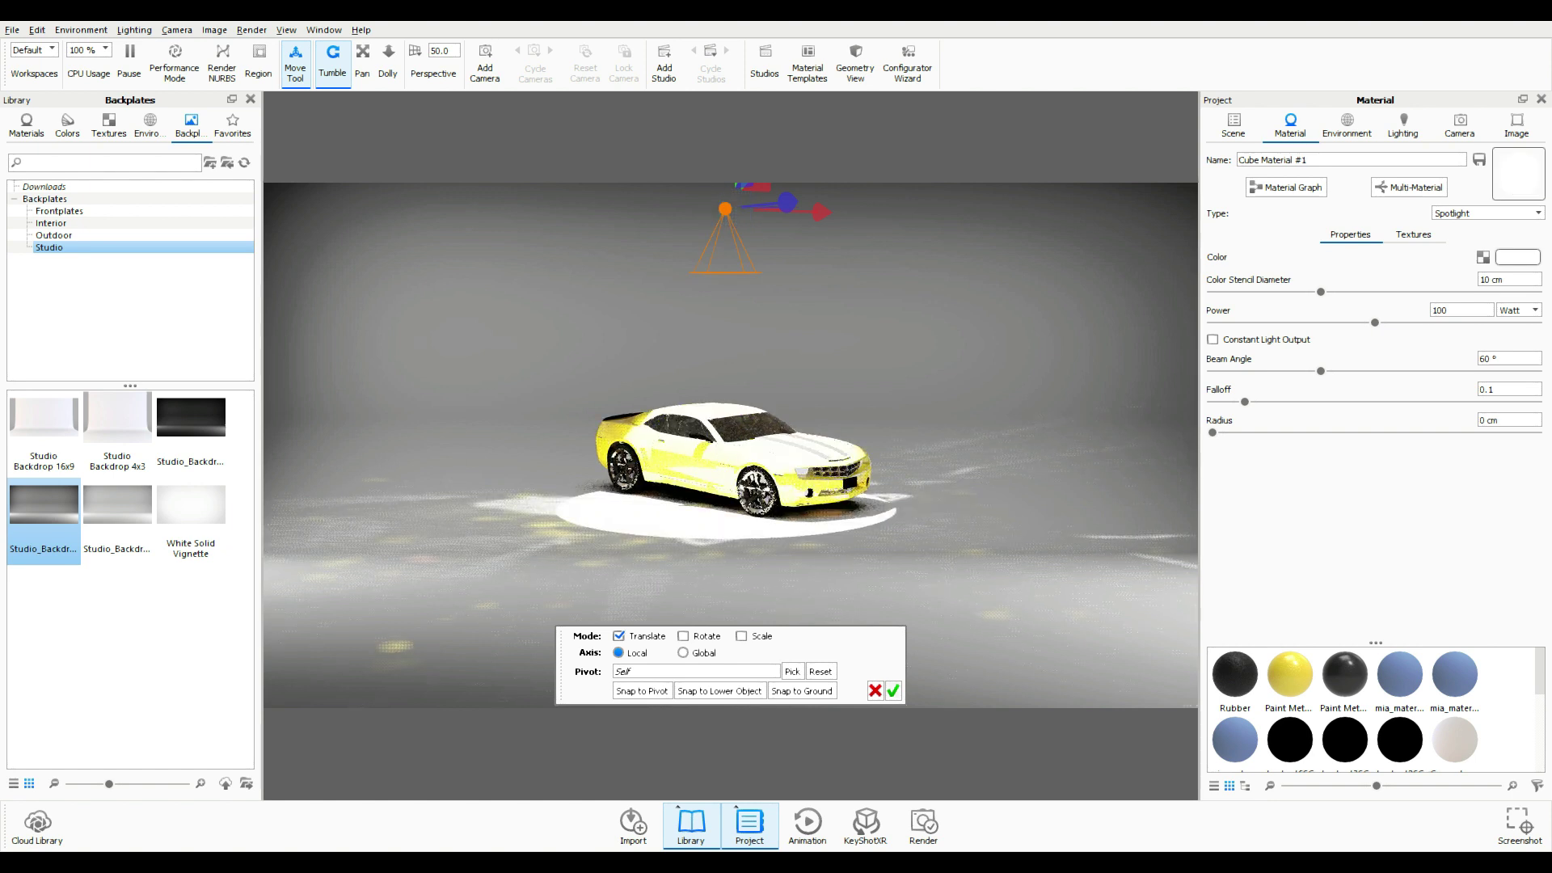
key(Return)
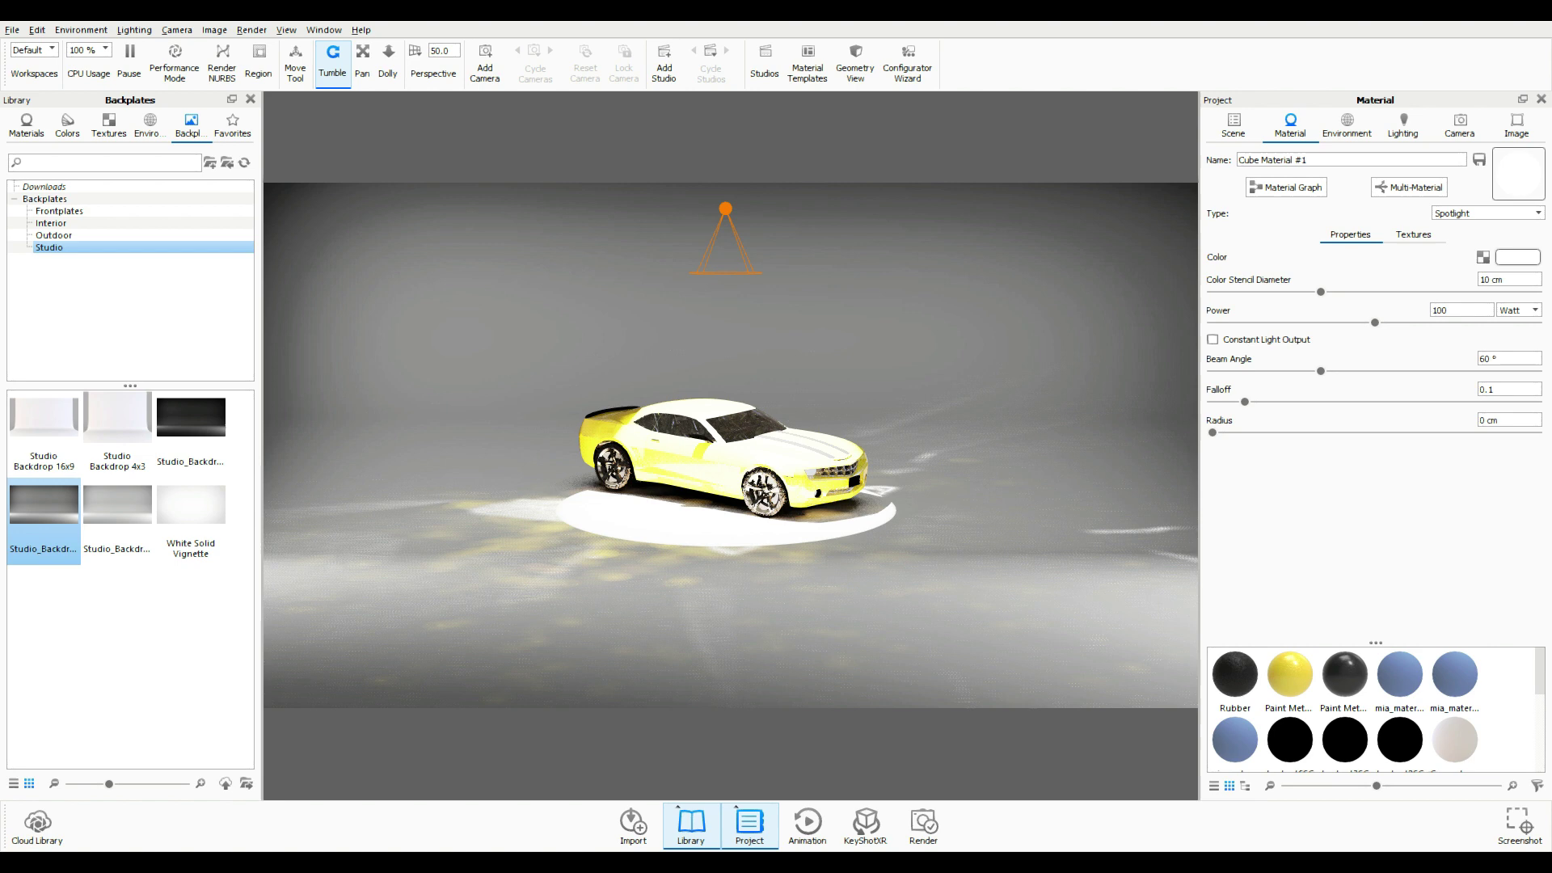
Step: Set the spotlight's color to a yellow sampled from the car's bodywork
click(1518, 257)
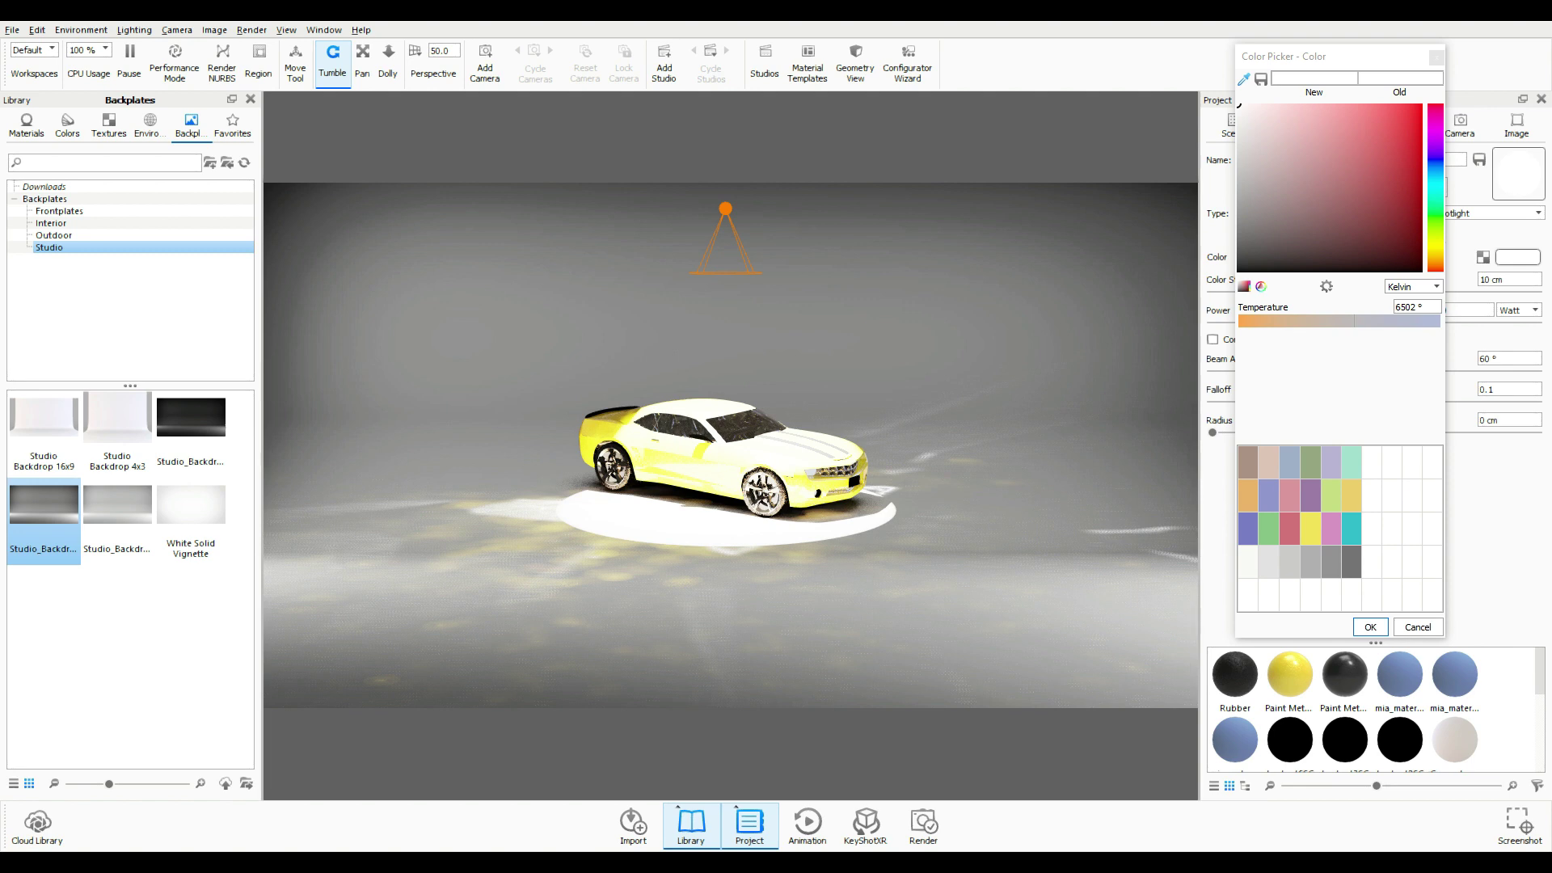
click(1243, 79)
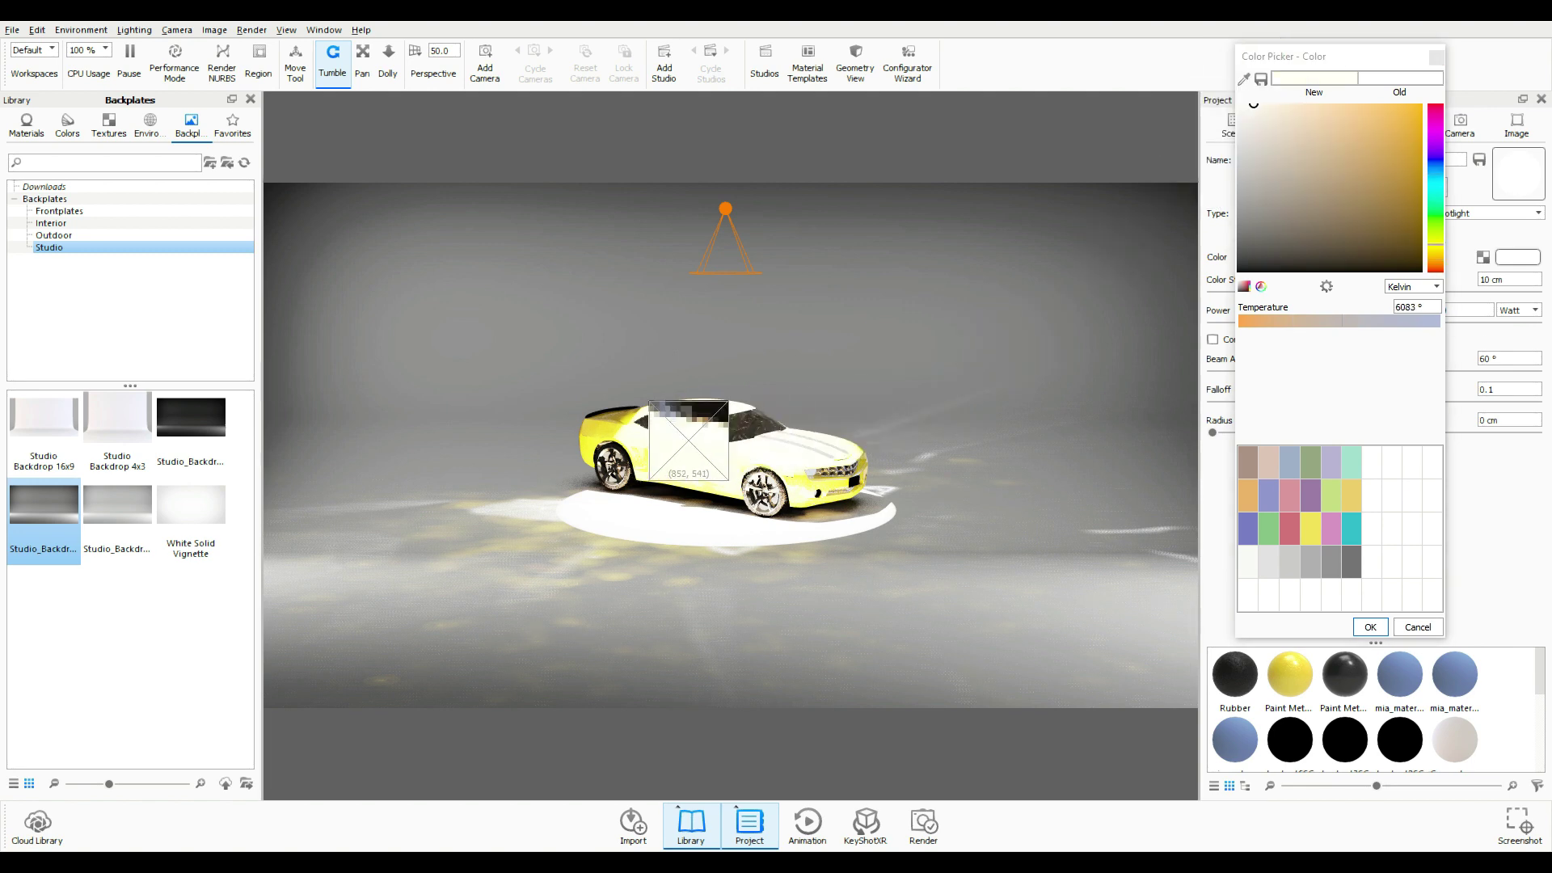
click(602, 432)
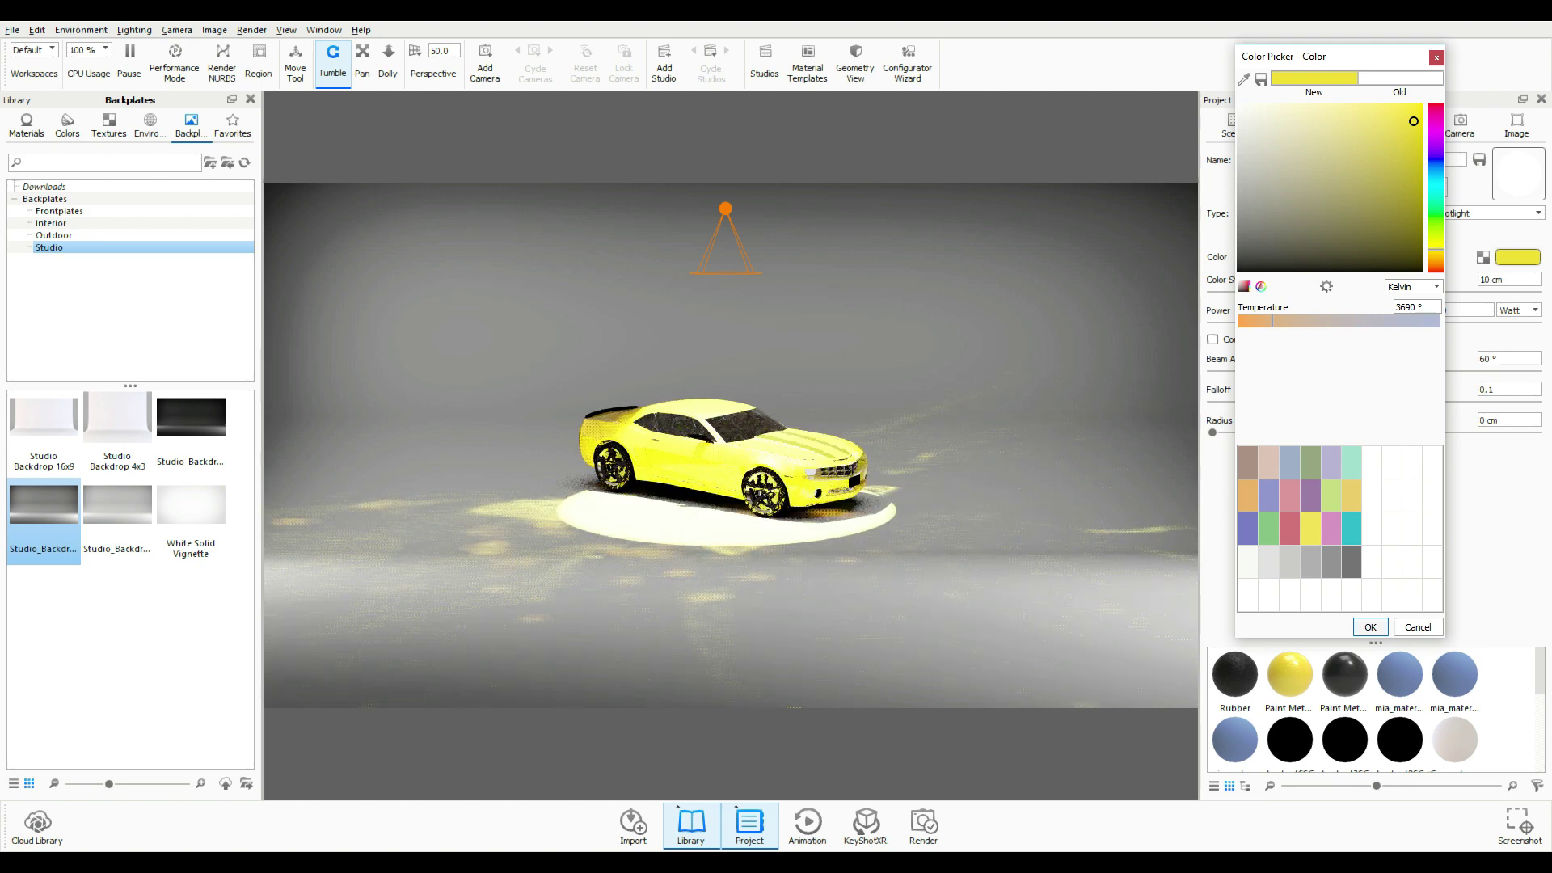
key(Return)
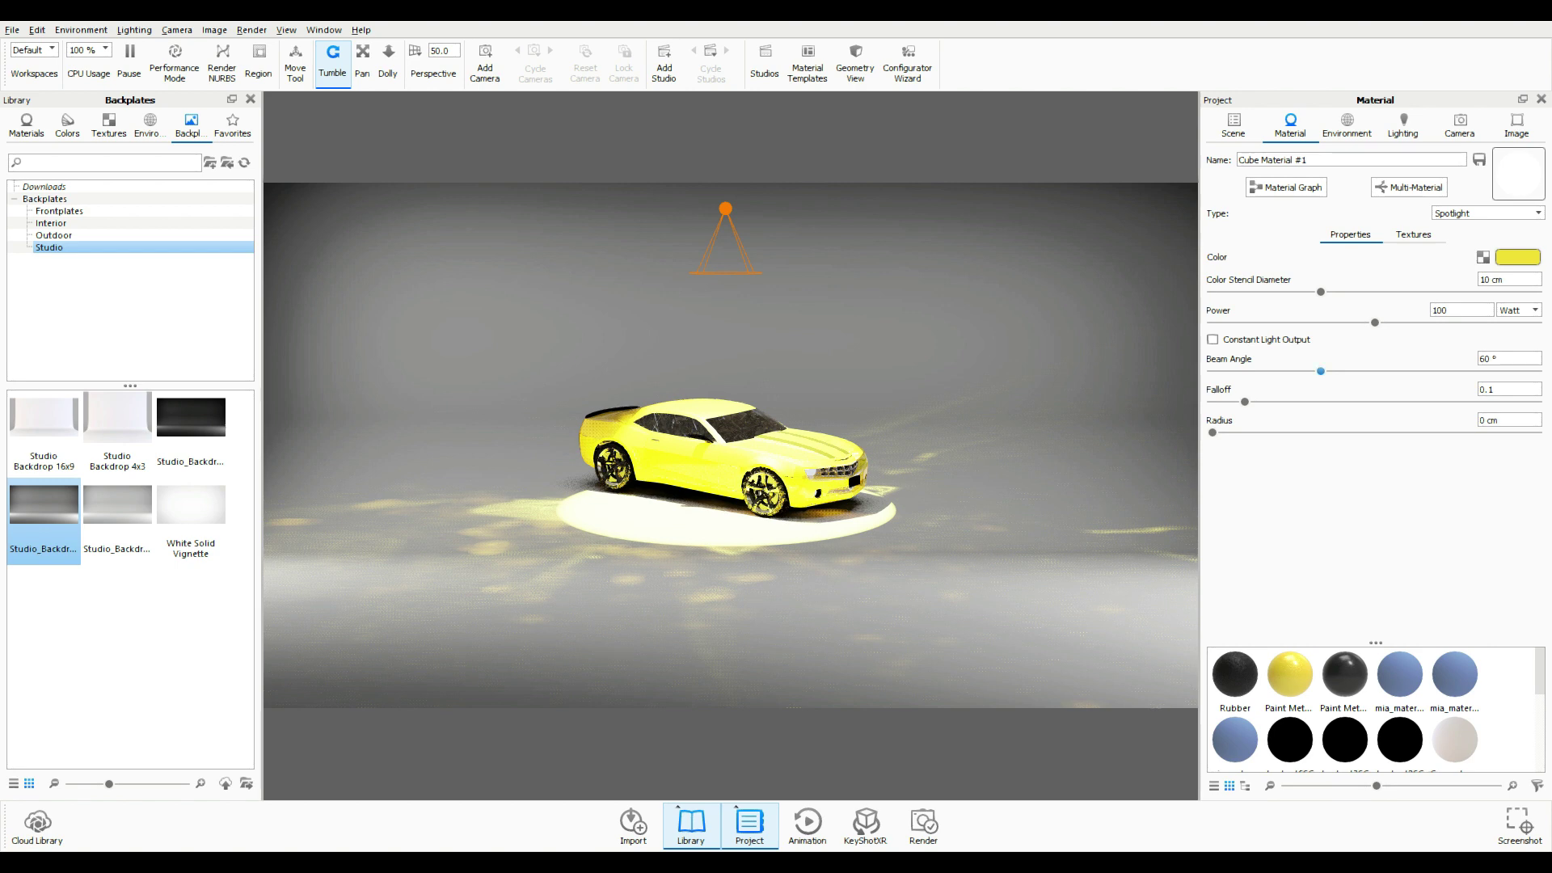
Step: Set the spotlight's beam angle to about 85.3°, its falloff to about 0.55 and its power to 1 Watt
drag(1321, 371, 1366, 372)
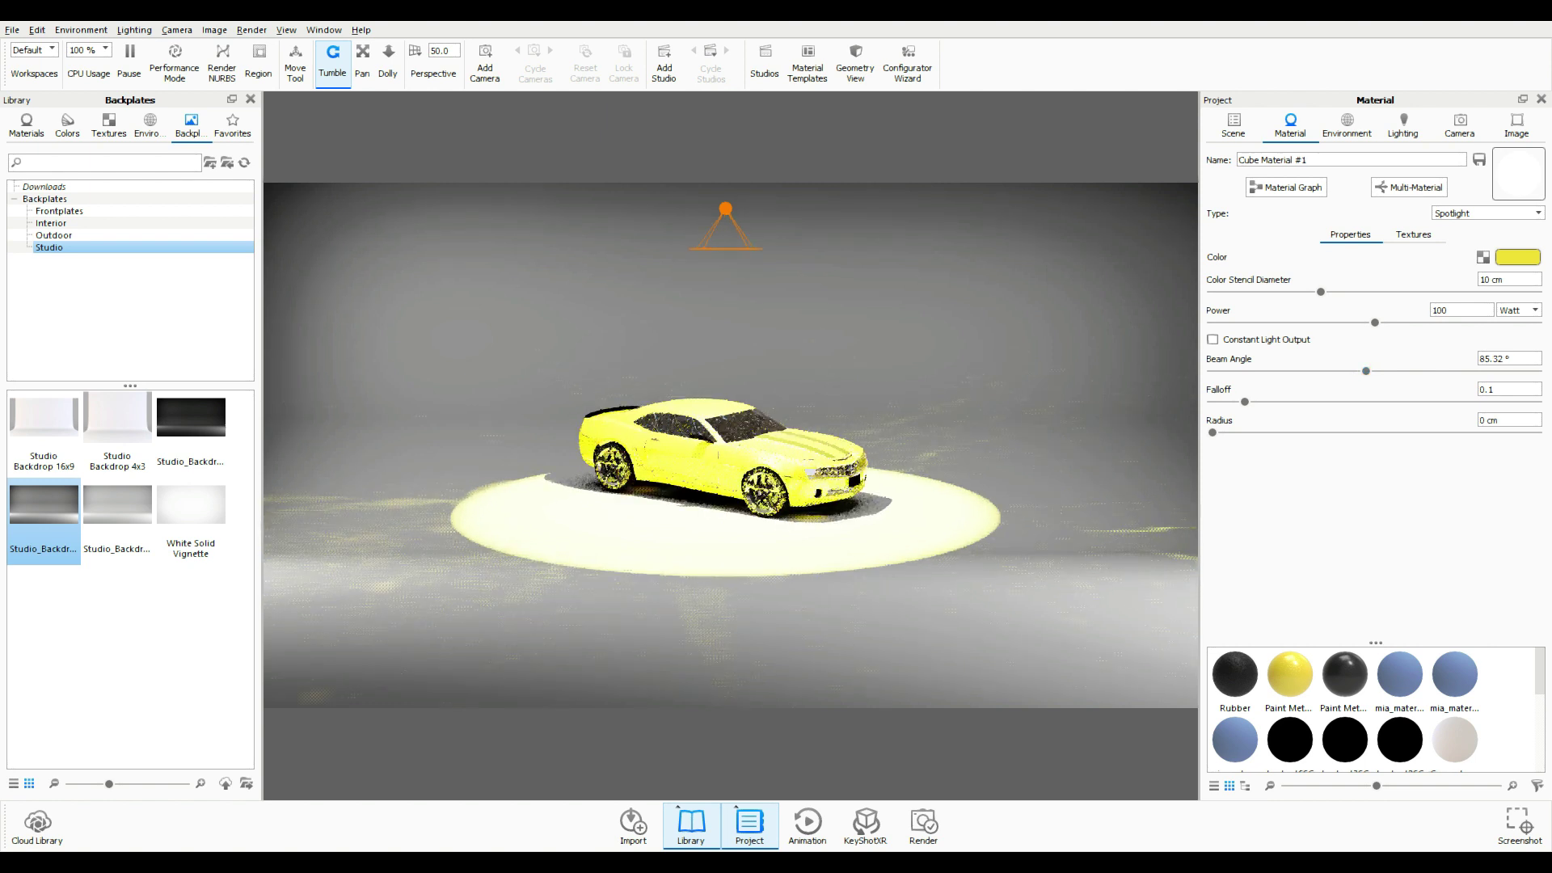
drag(1245, 402, 1212, 402)
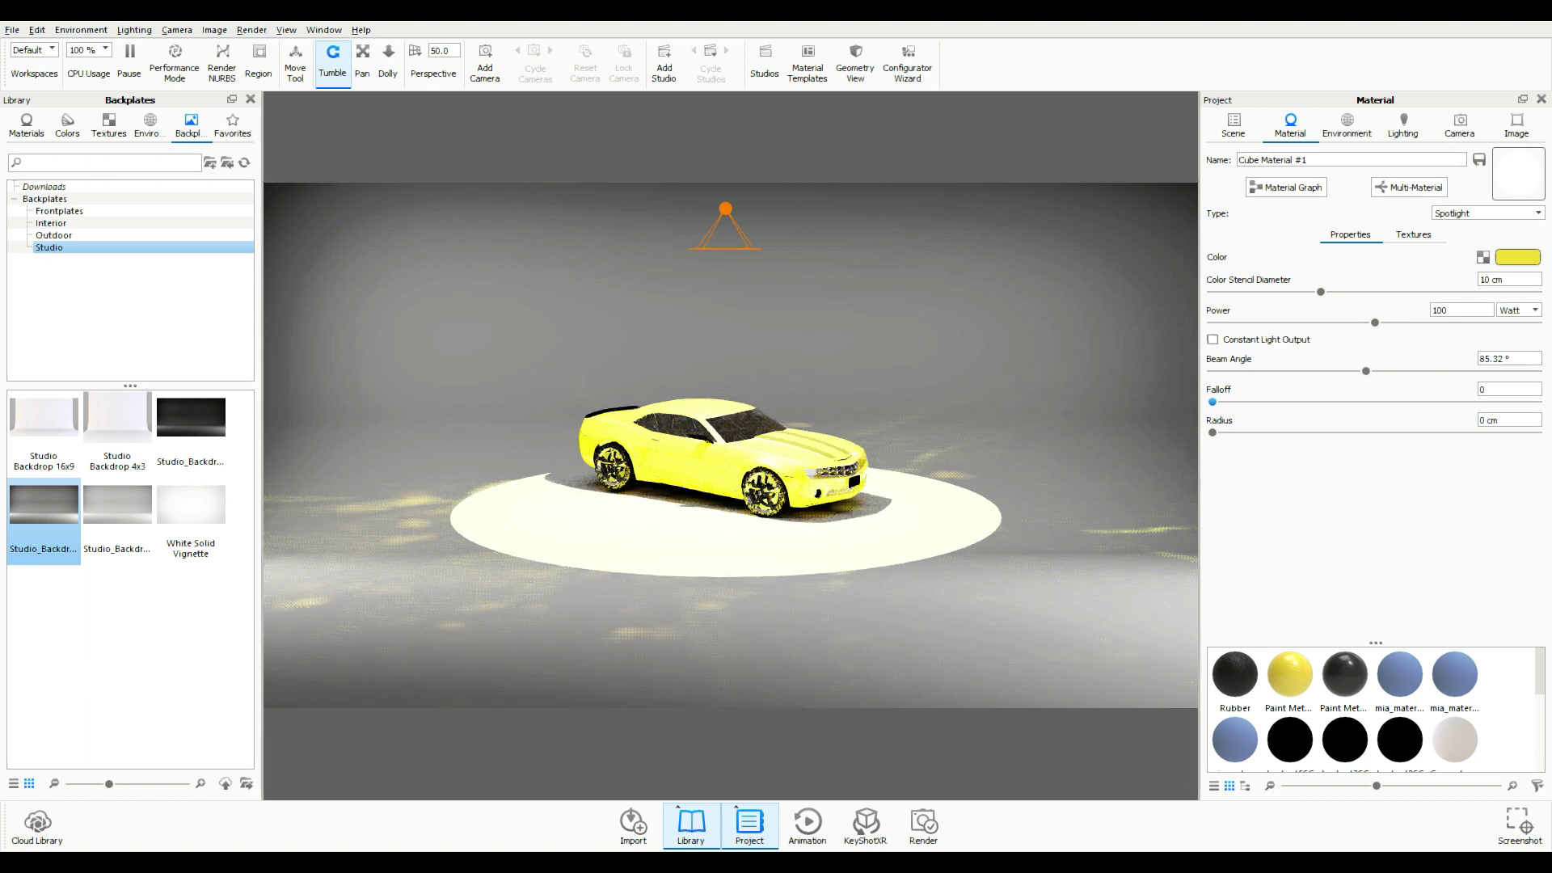
drag(1211, 402, 1505, 402)
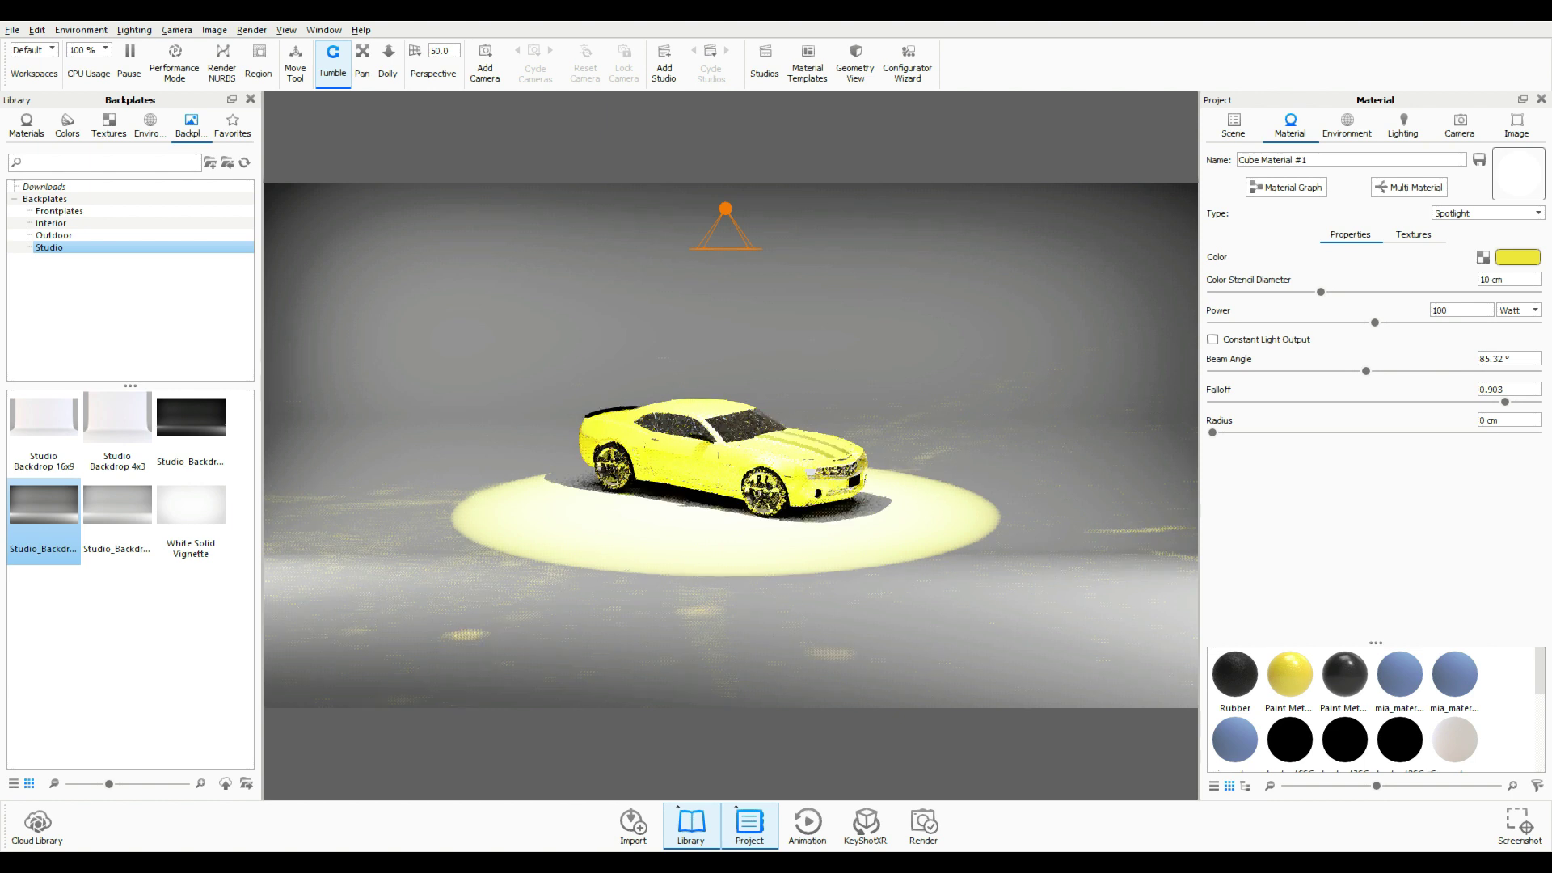
drag(1506, 401, 1392, 402)
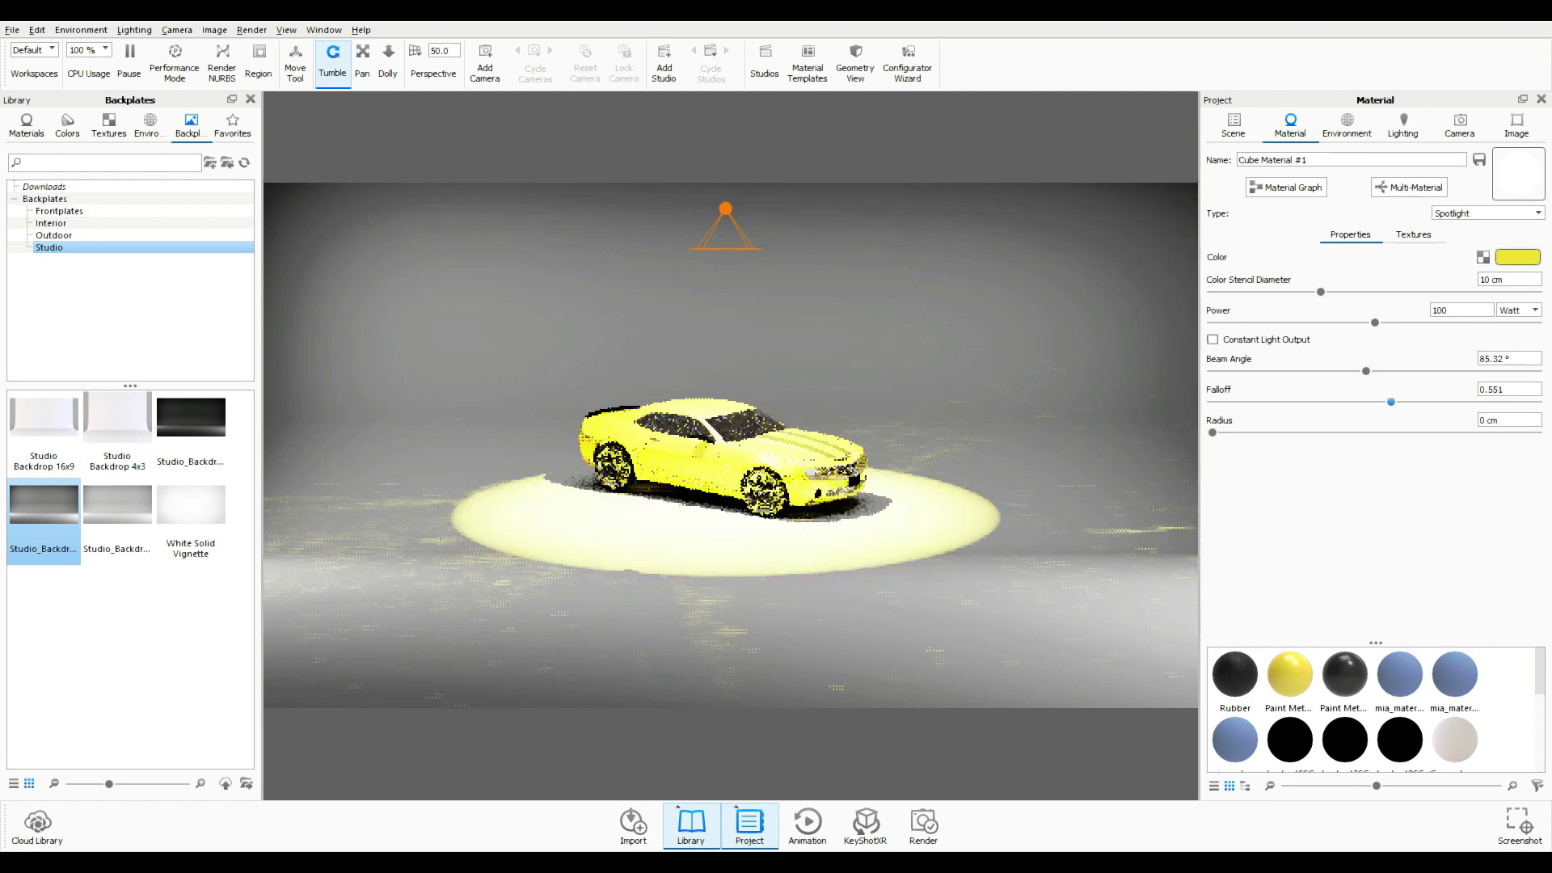
mouse_move(1213, 433)
mouse_down()
mouse_move(1245, 433)
mouse_move(1212, 433)
mouse_up()
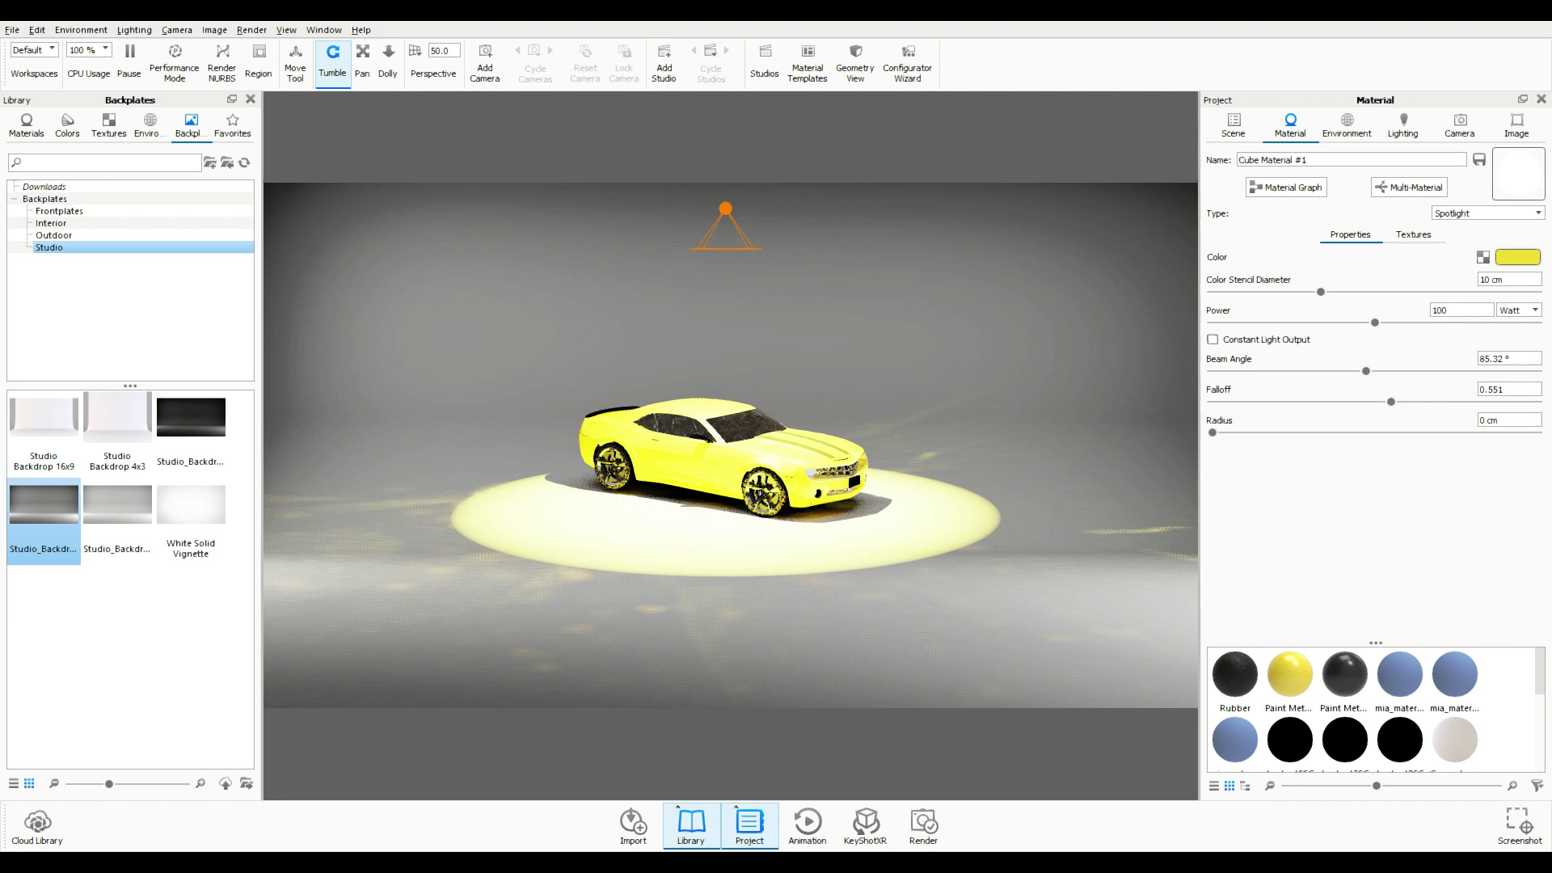
drag(1375, 322, 1214, 322)
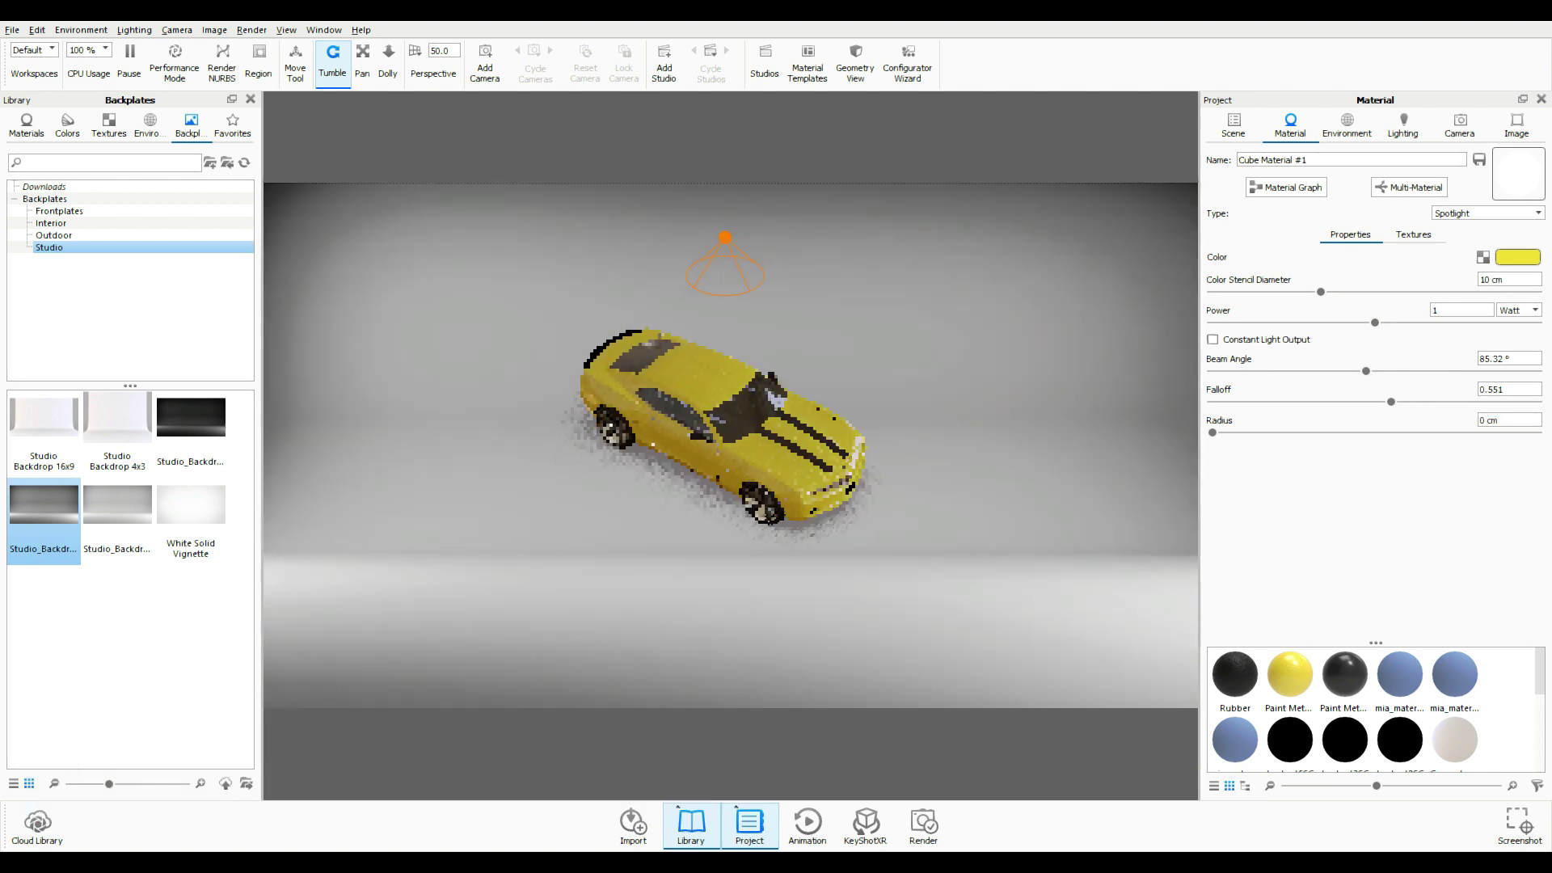
Step: Move the spotlight over the car to a translation of about 0.49 in X and -1.10 in Z, and accept the position
drag(727, 339, 727, 453)
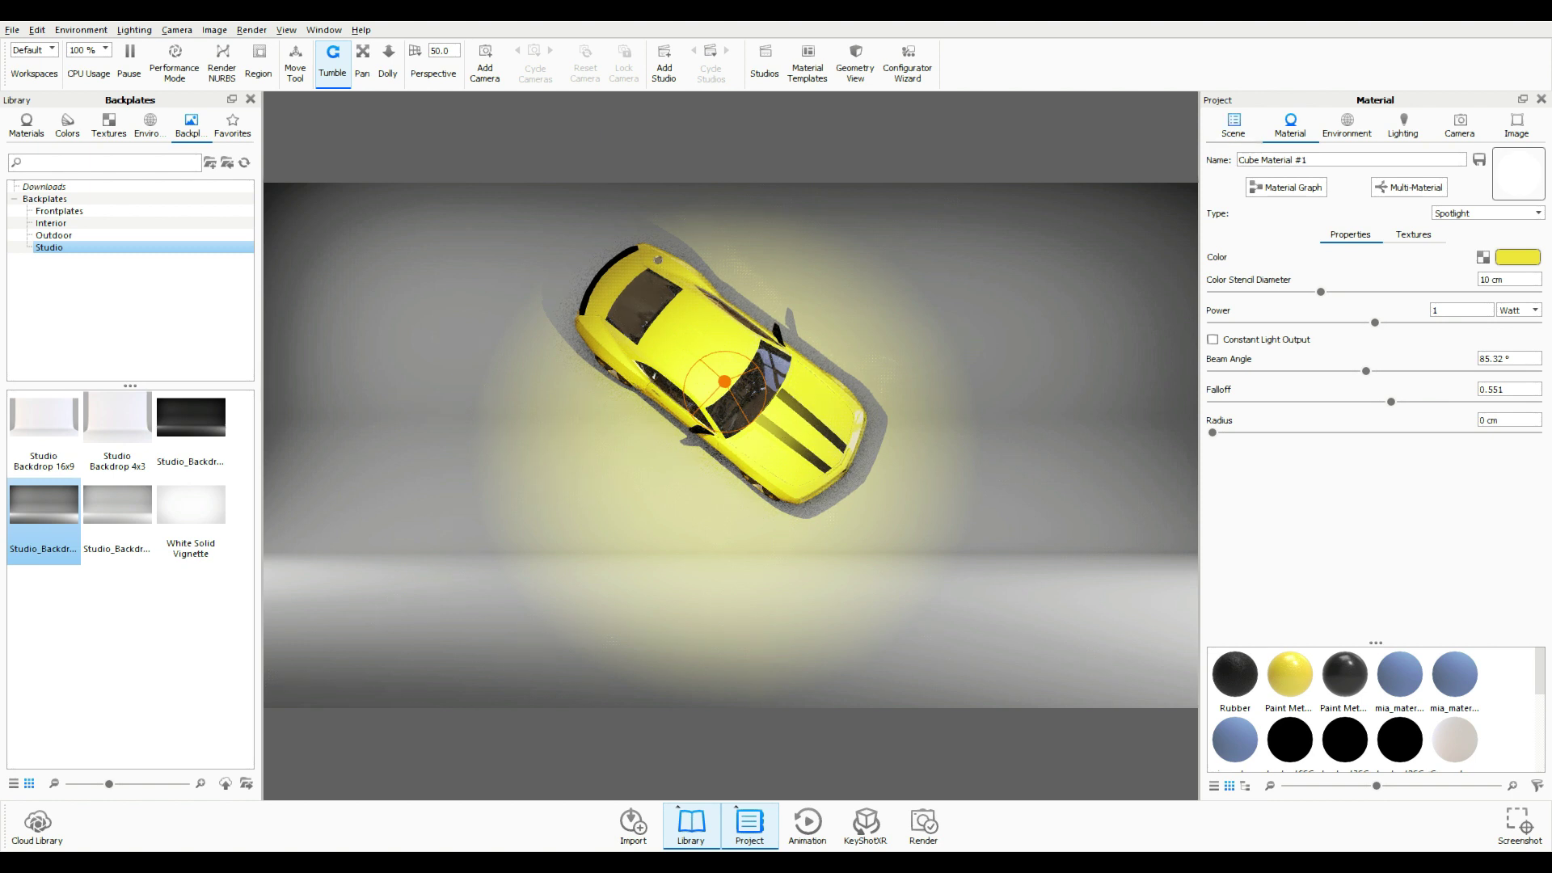
click(1232, 125)
click(1289, 125)
click(1233, 126)
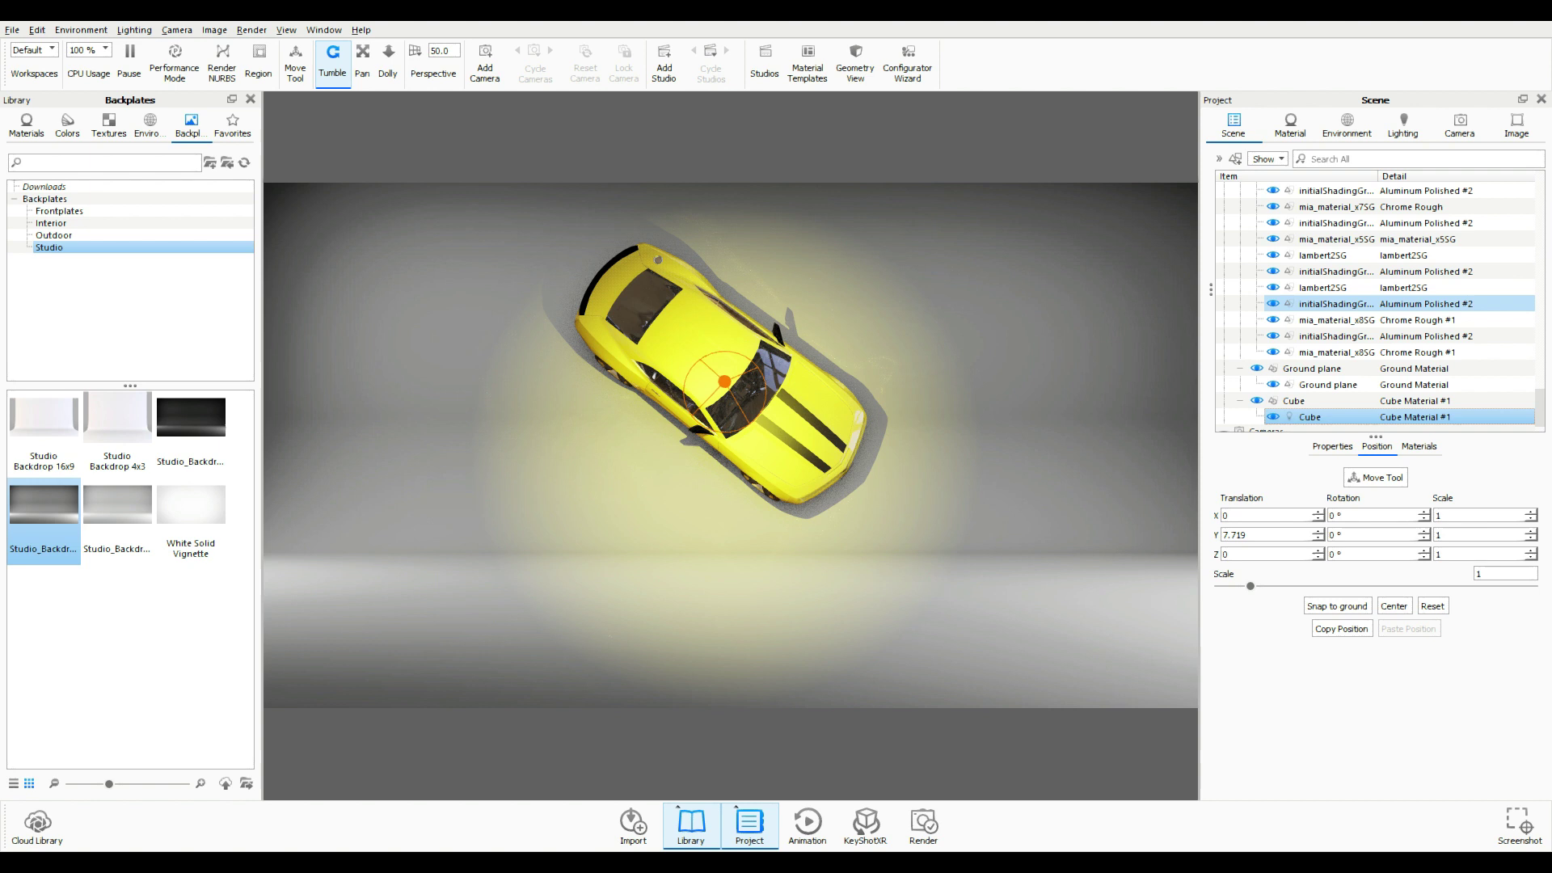
click(1374, 477)
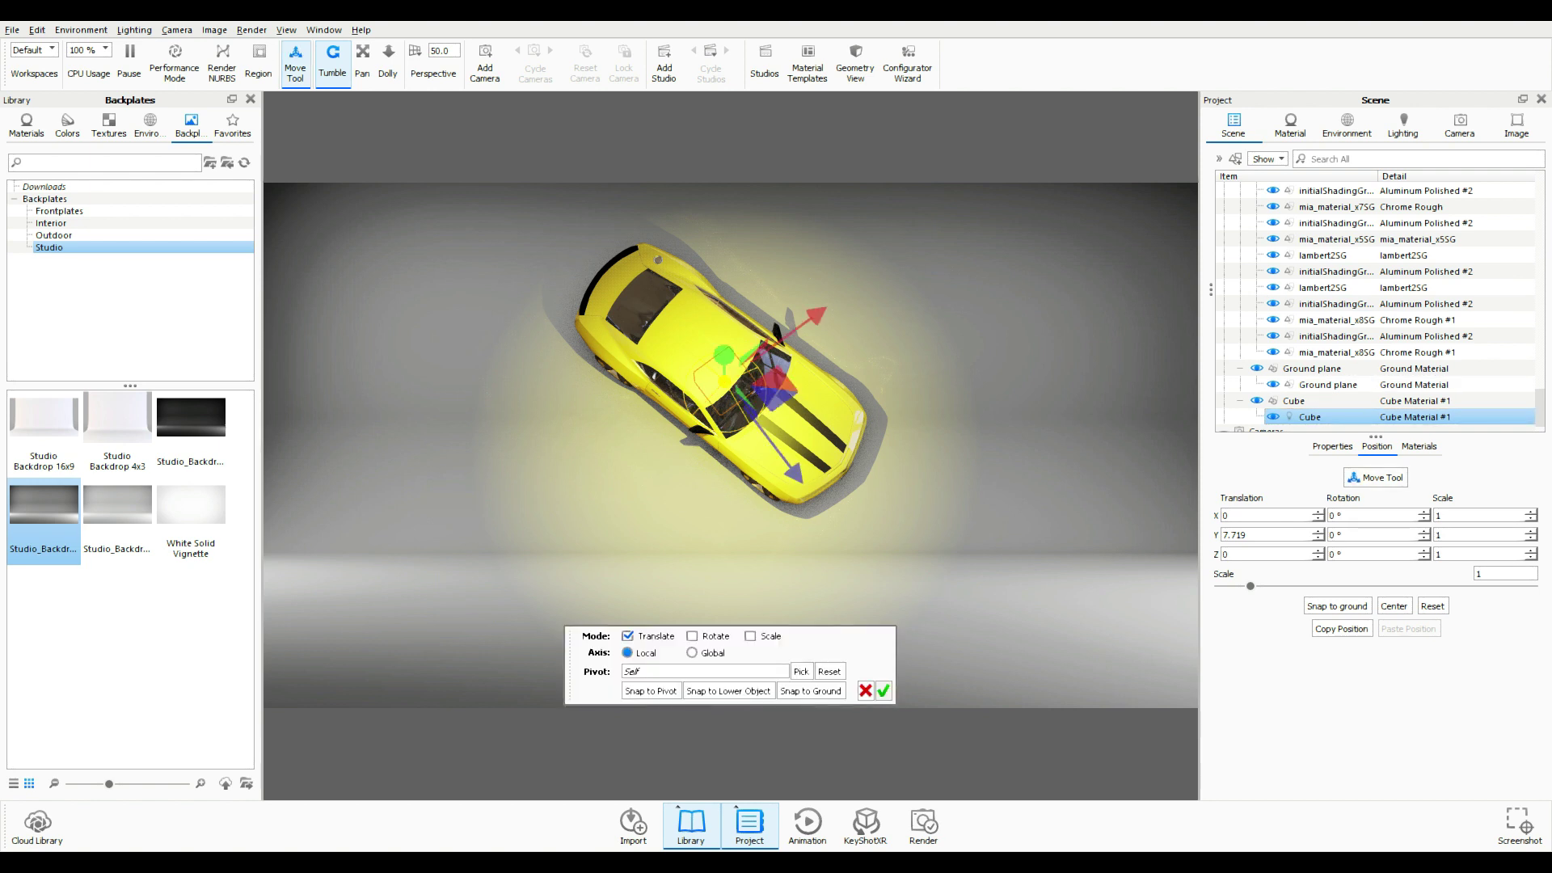
drag(814, 315, 831, 303)
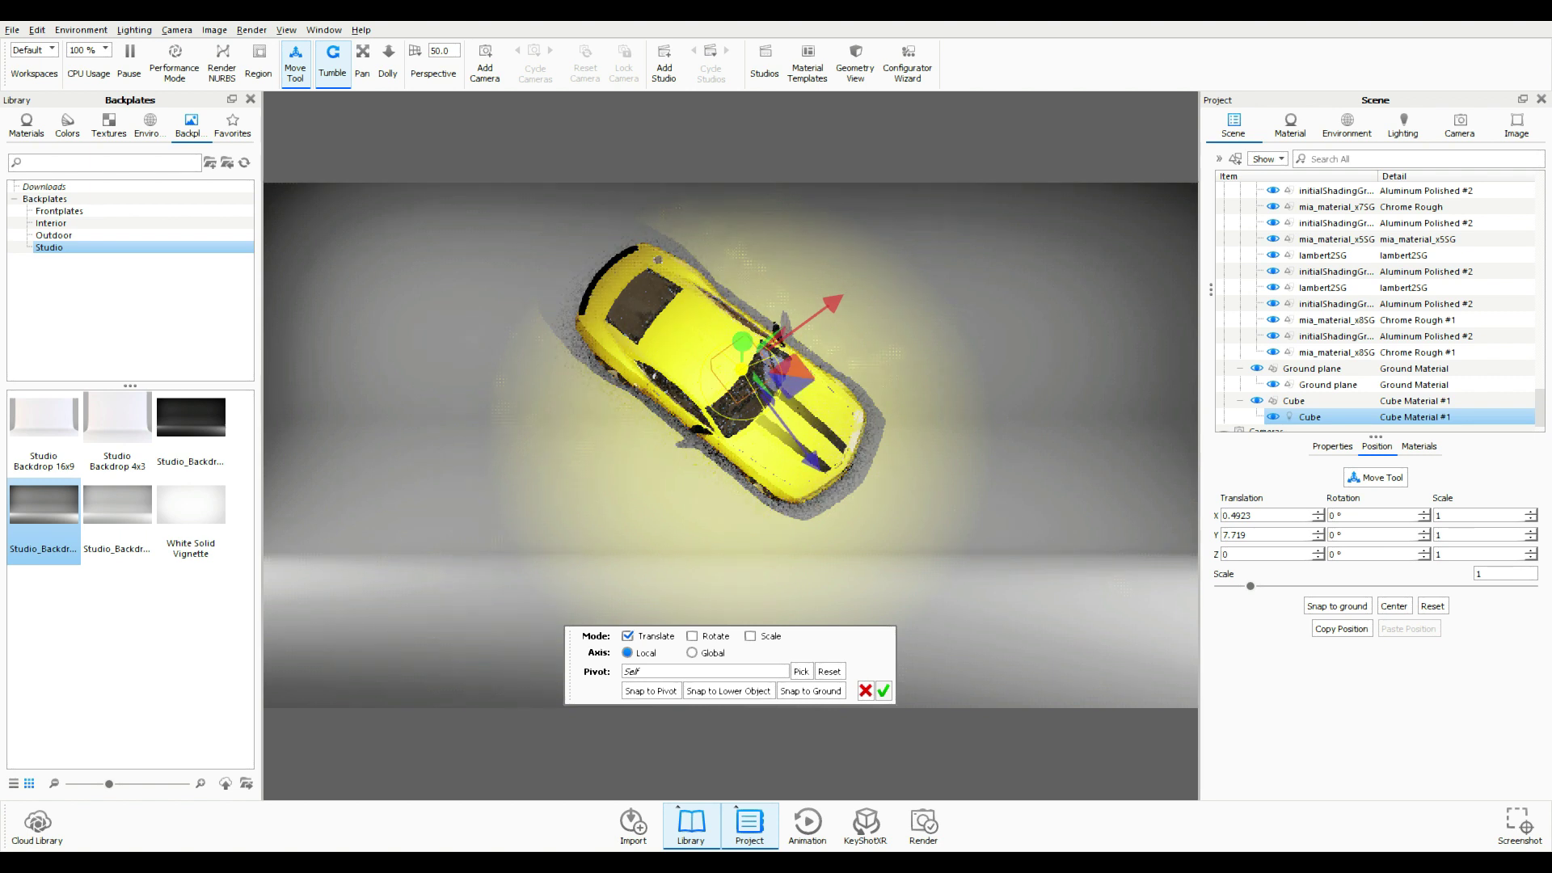
drag(812, 461, 783, 424)
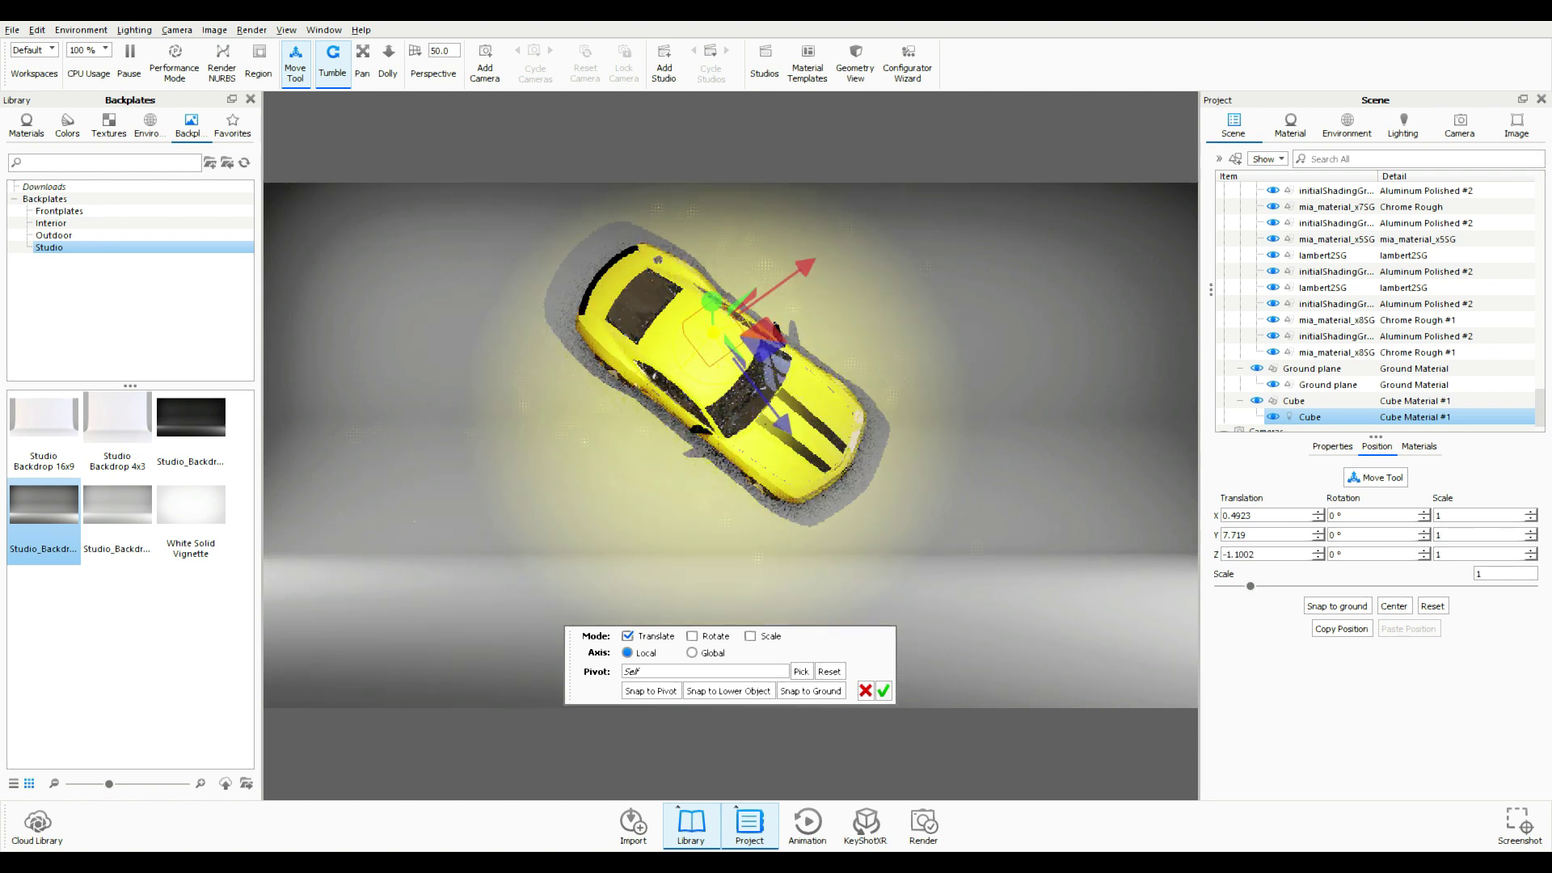
click(883, 690)
Step: Enable the image's vignette effect and set its strength to about 0.054
drag(728, 518, 727, 299)
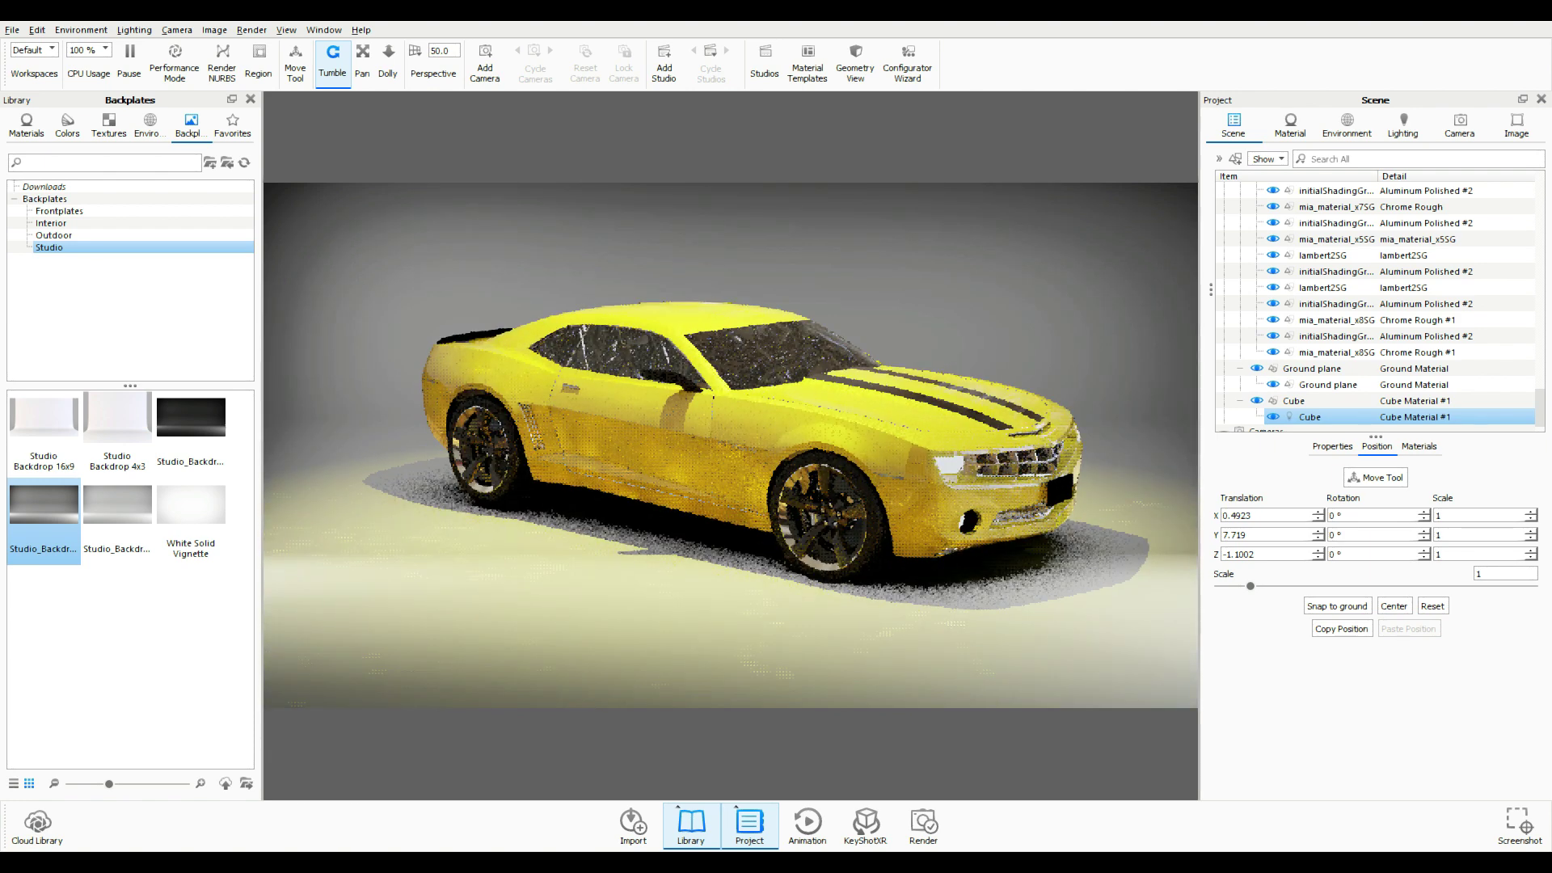
click(1515, 125)
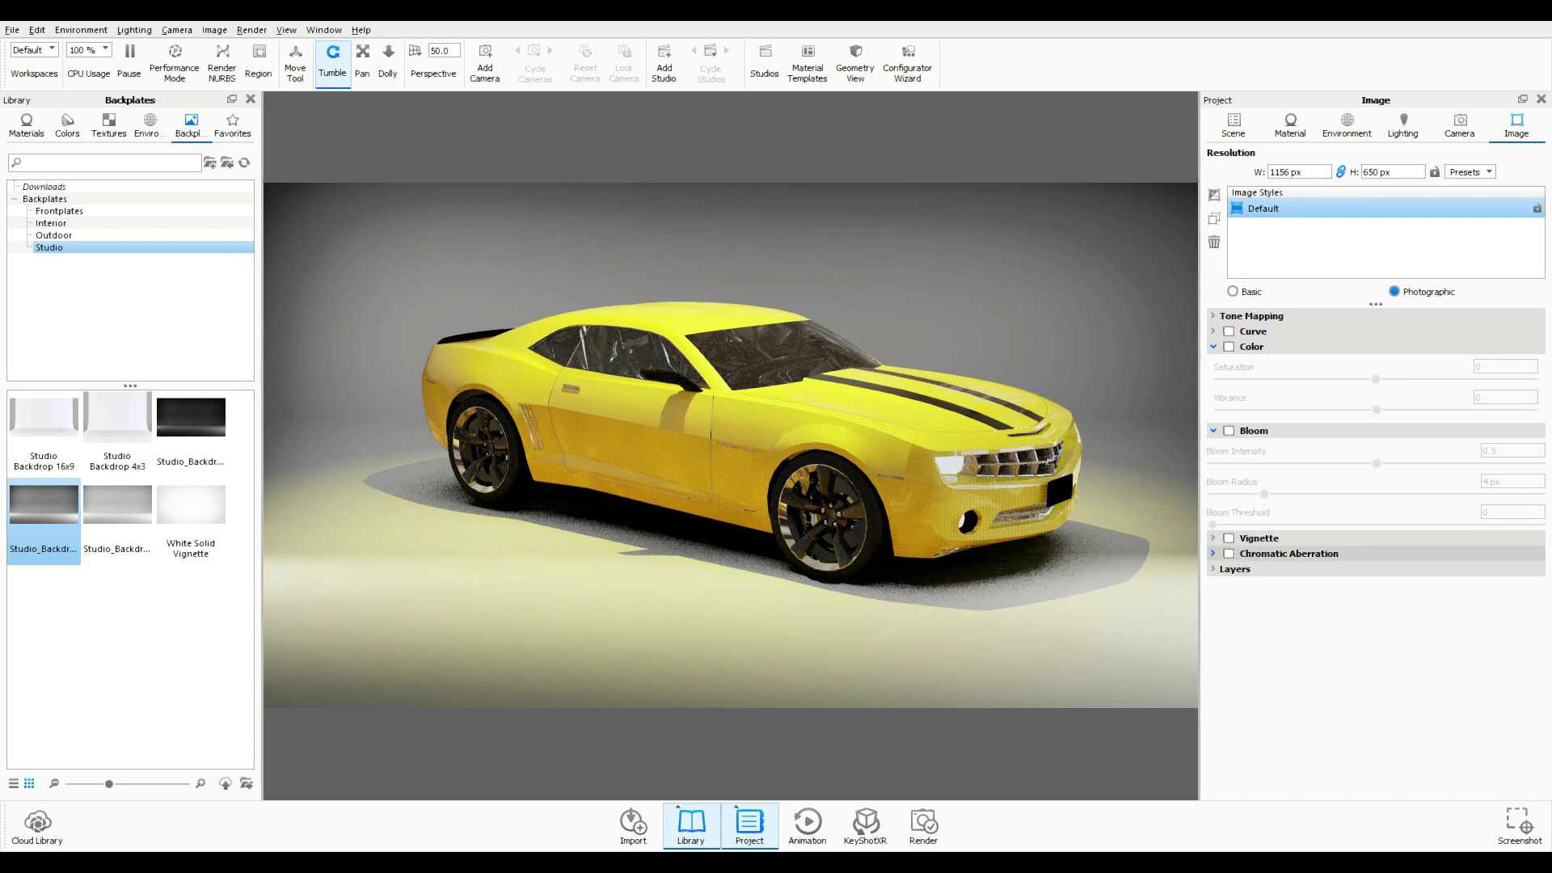
click(1229, 537)
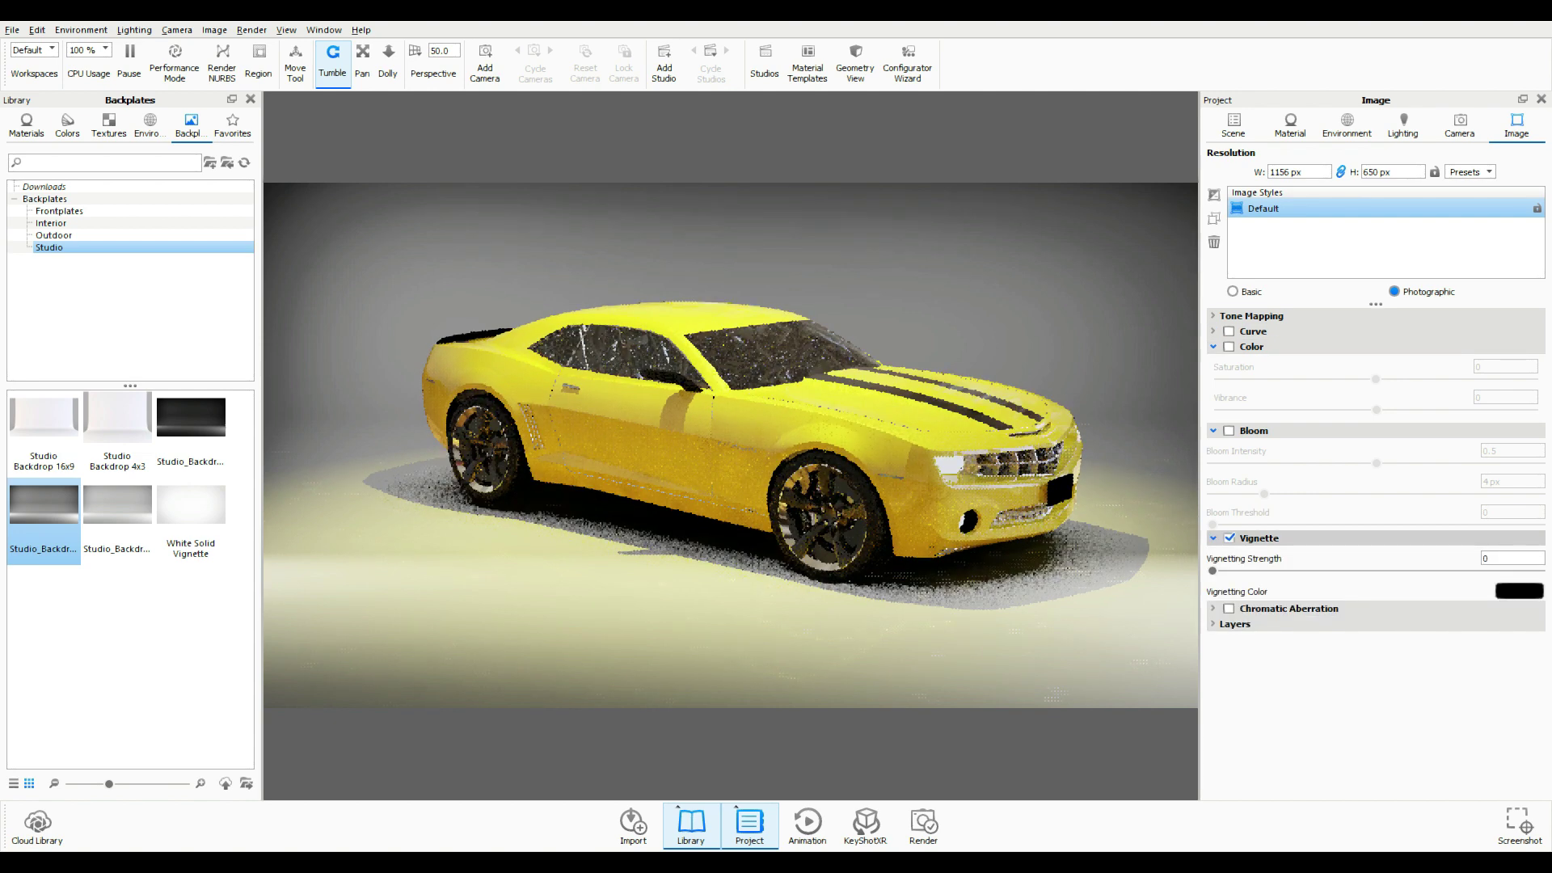
drag(1213, 571, 1230, 571)
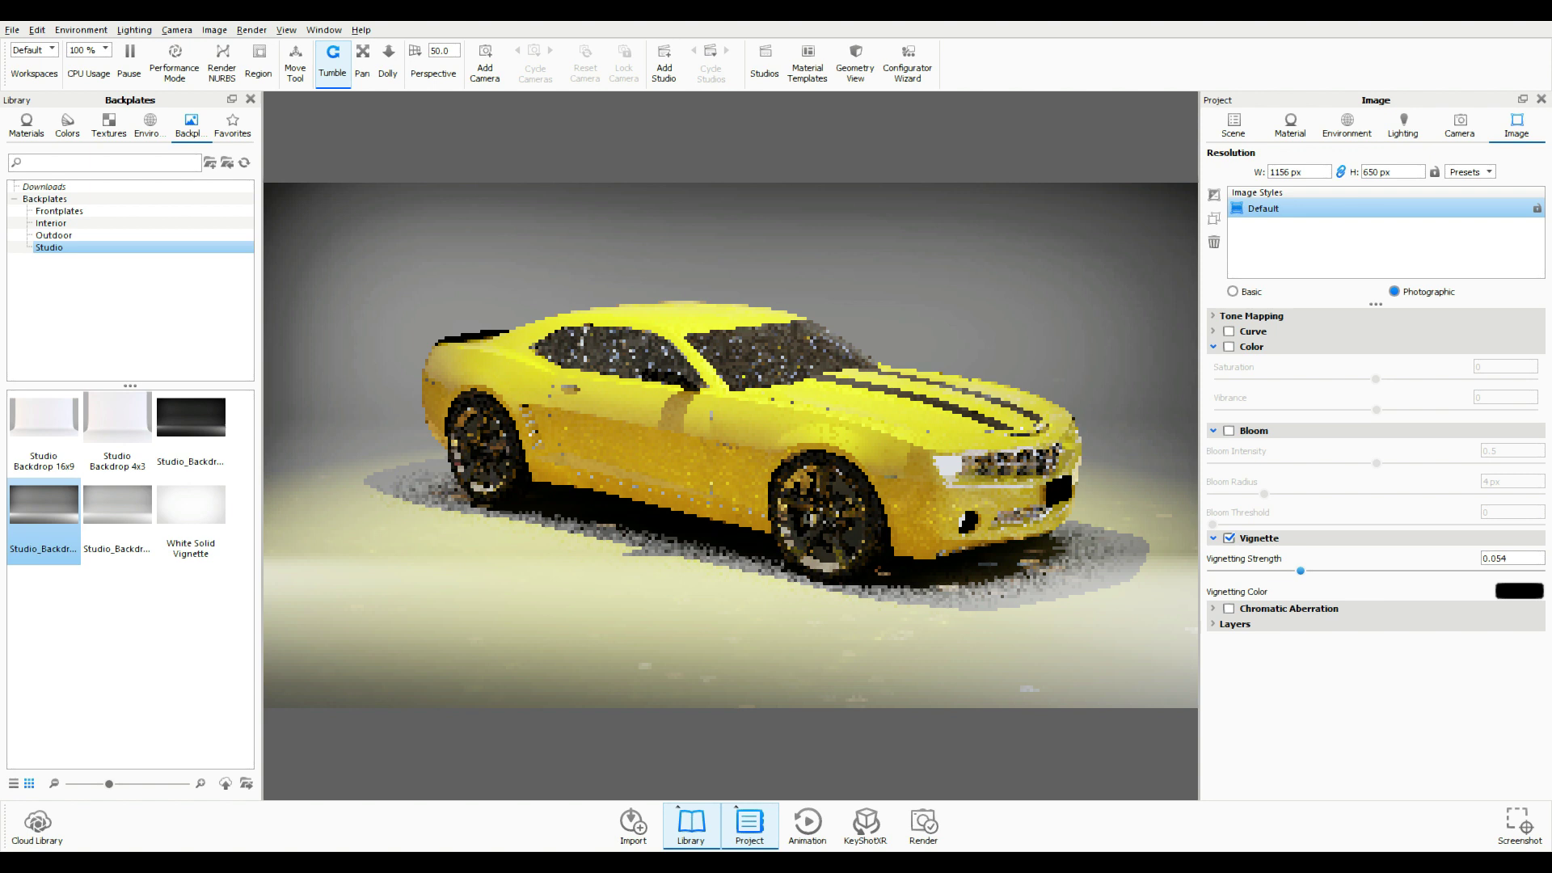
Step: Raise the shadow quality and the number of ray bounces in the scene's lighting settings
click(1460, 126)
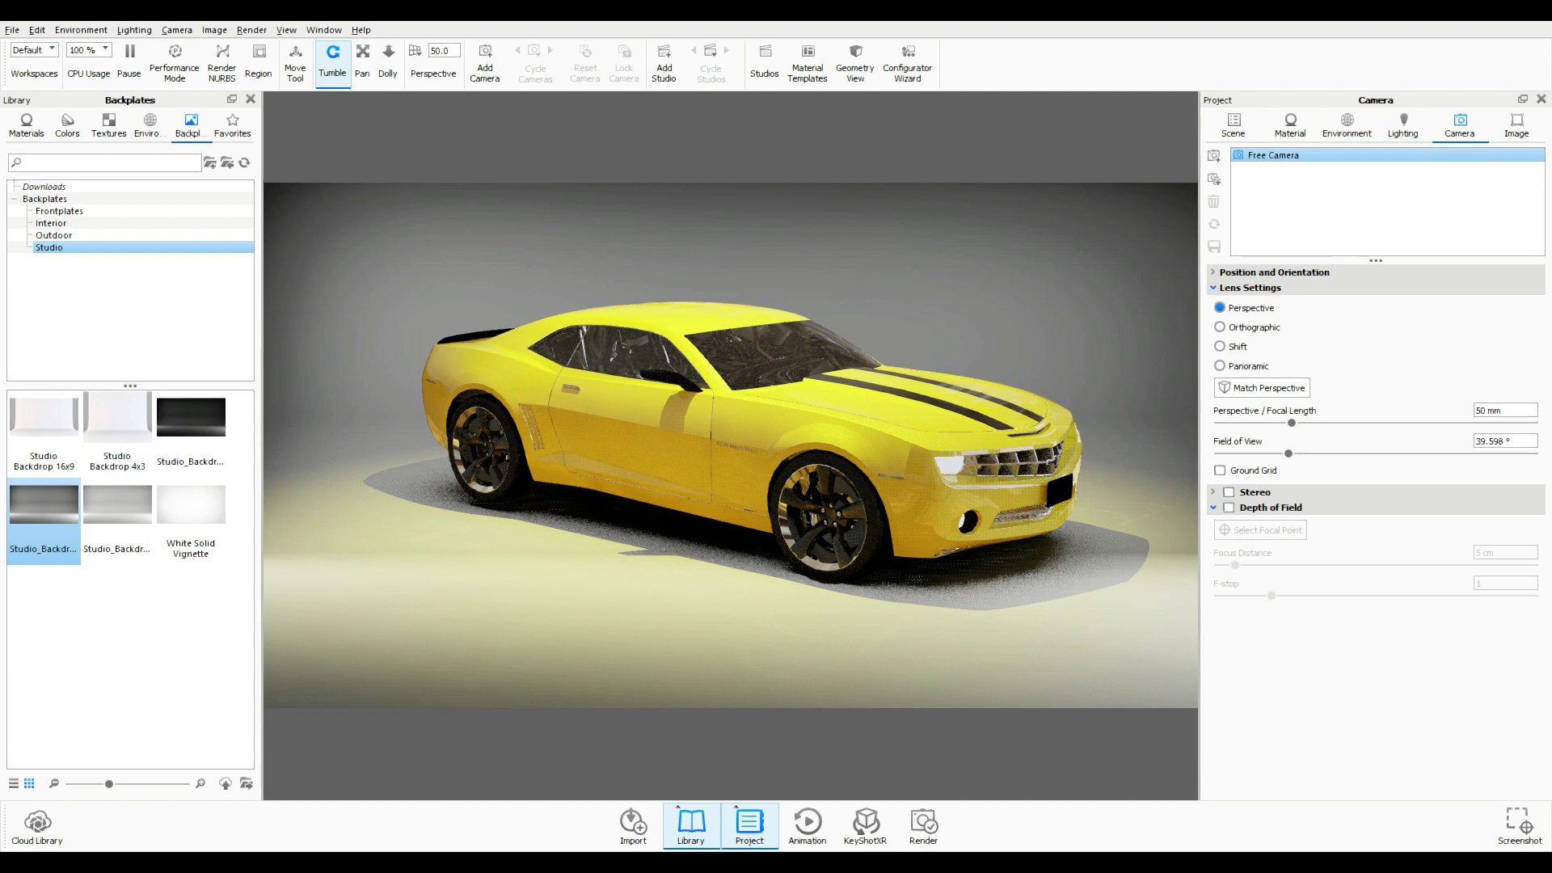
click(1403, 126)
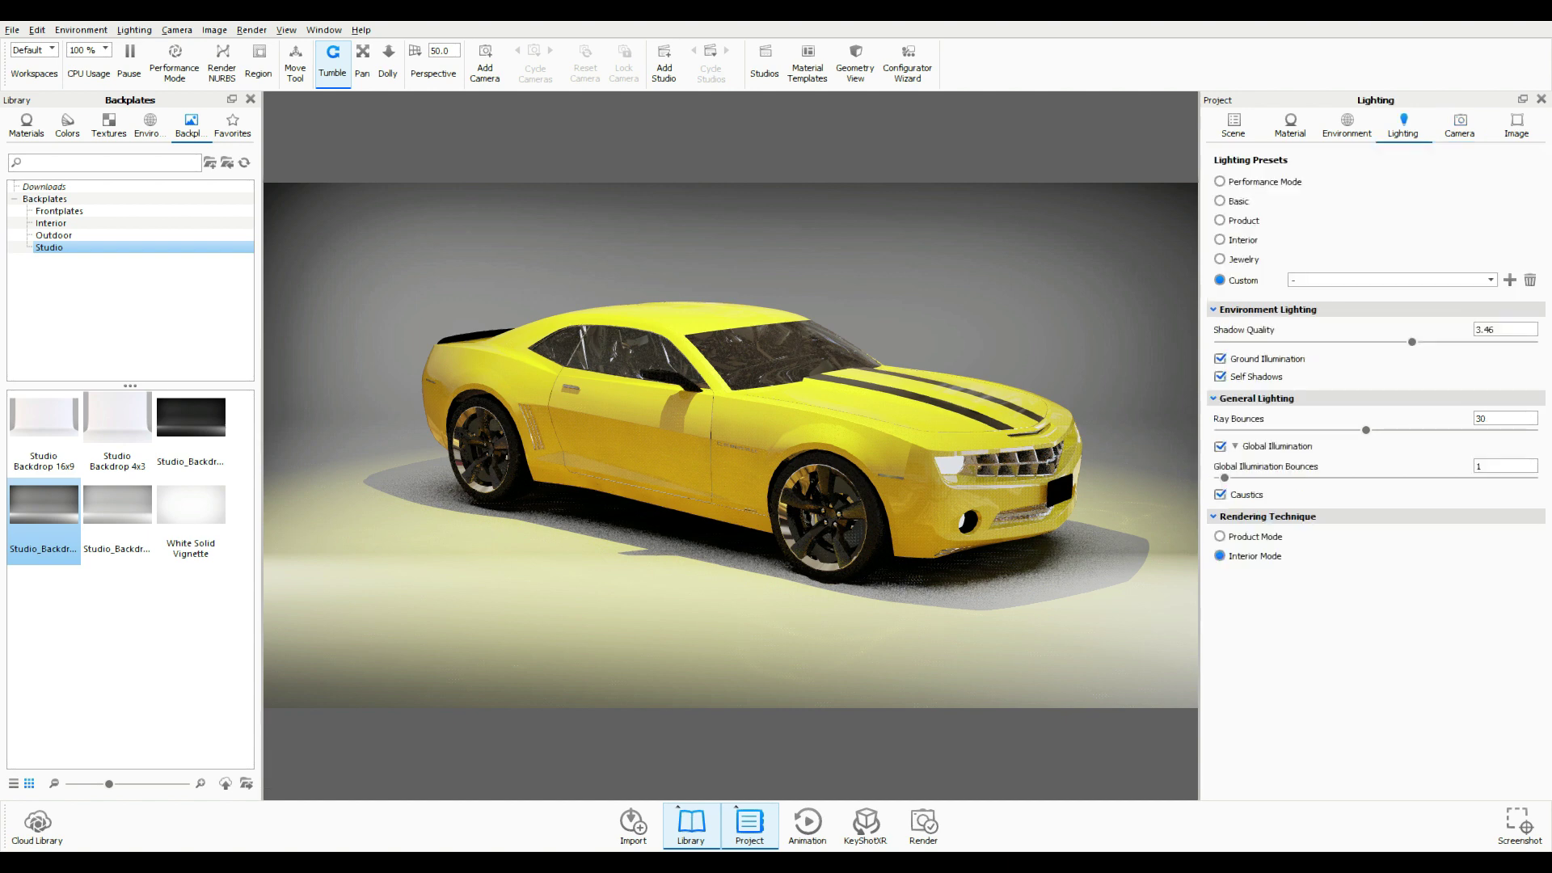
drag(1413, 342, 1460, 342)
drag(1366, 430, 1406, 430)
Step: Try a circular pin light on the environment's HDRI, turn it off and select the Background again
click(1347, 126)
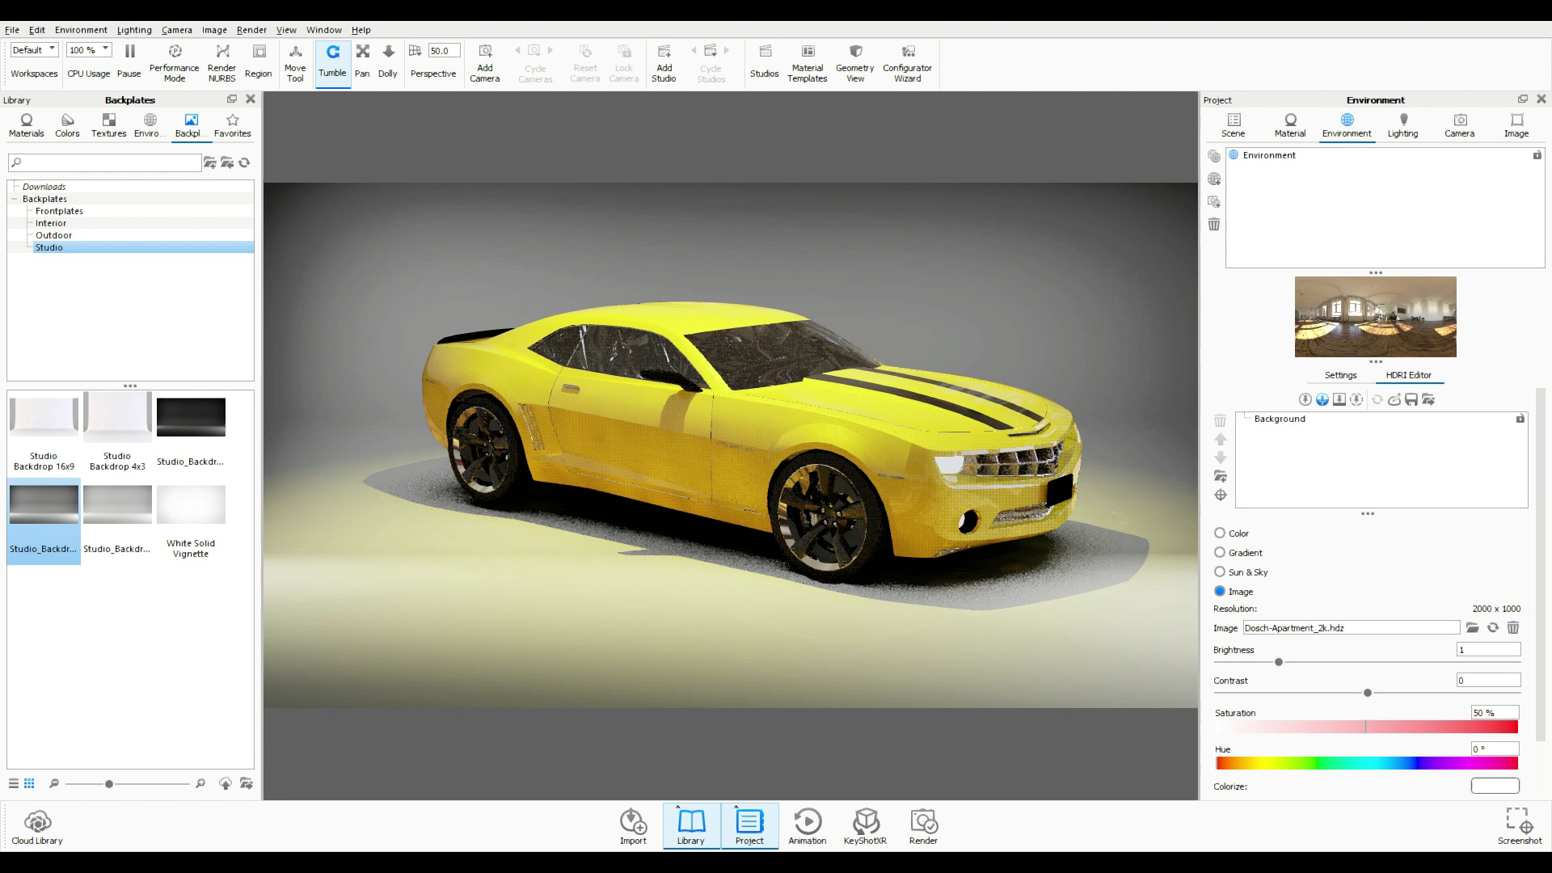
click(1304, 399)
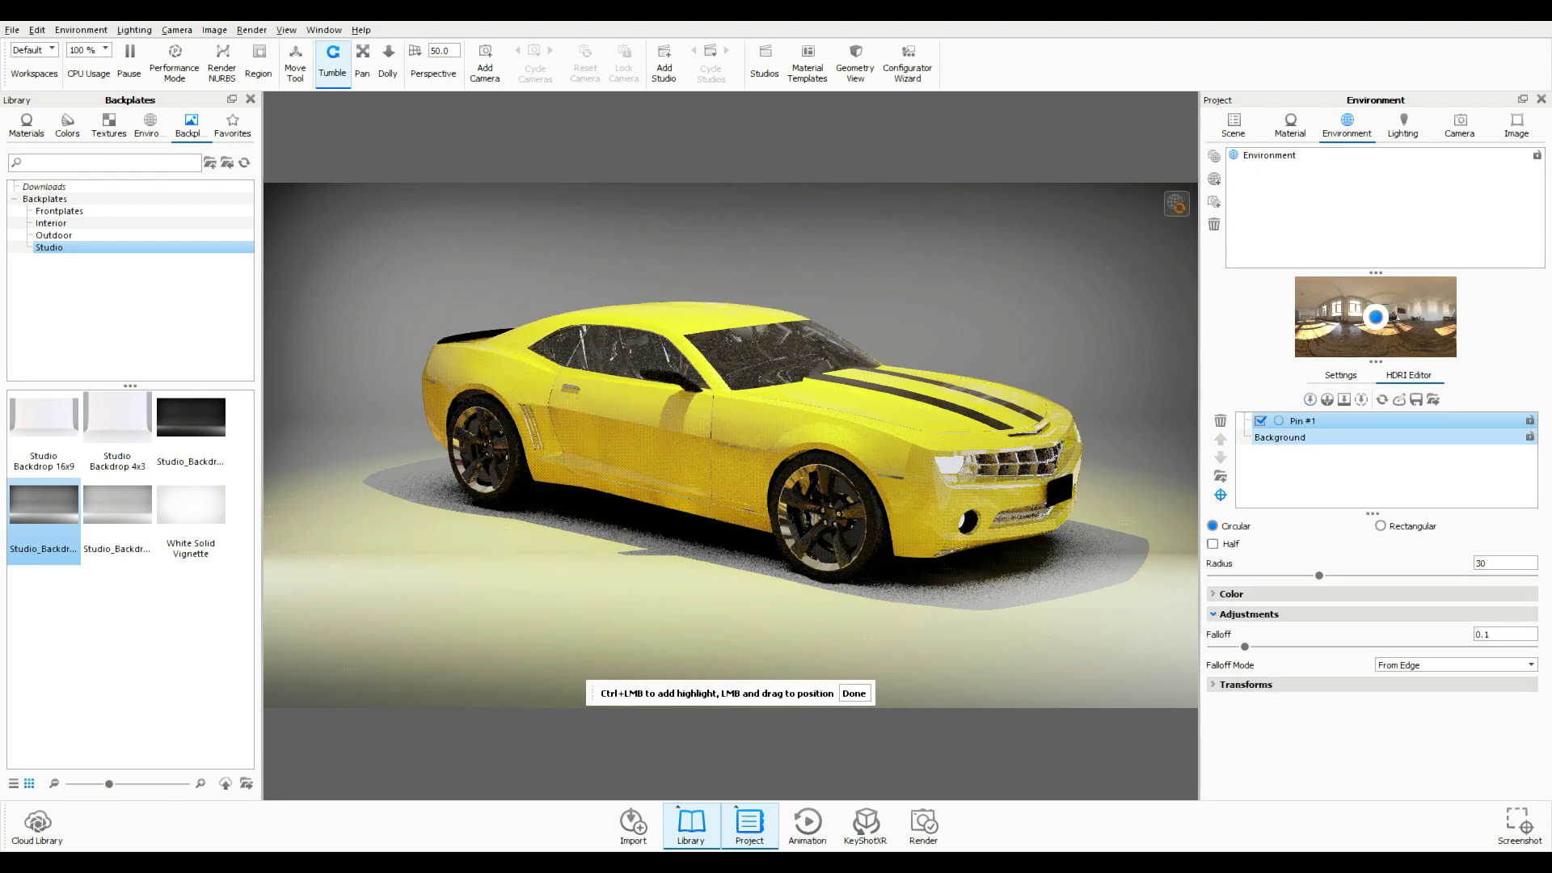
click(1261, 420)
click(1279, 438)
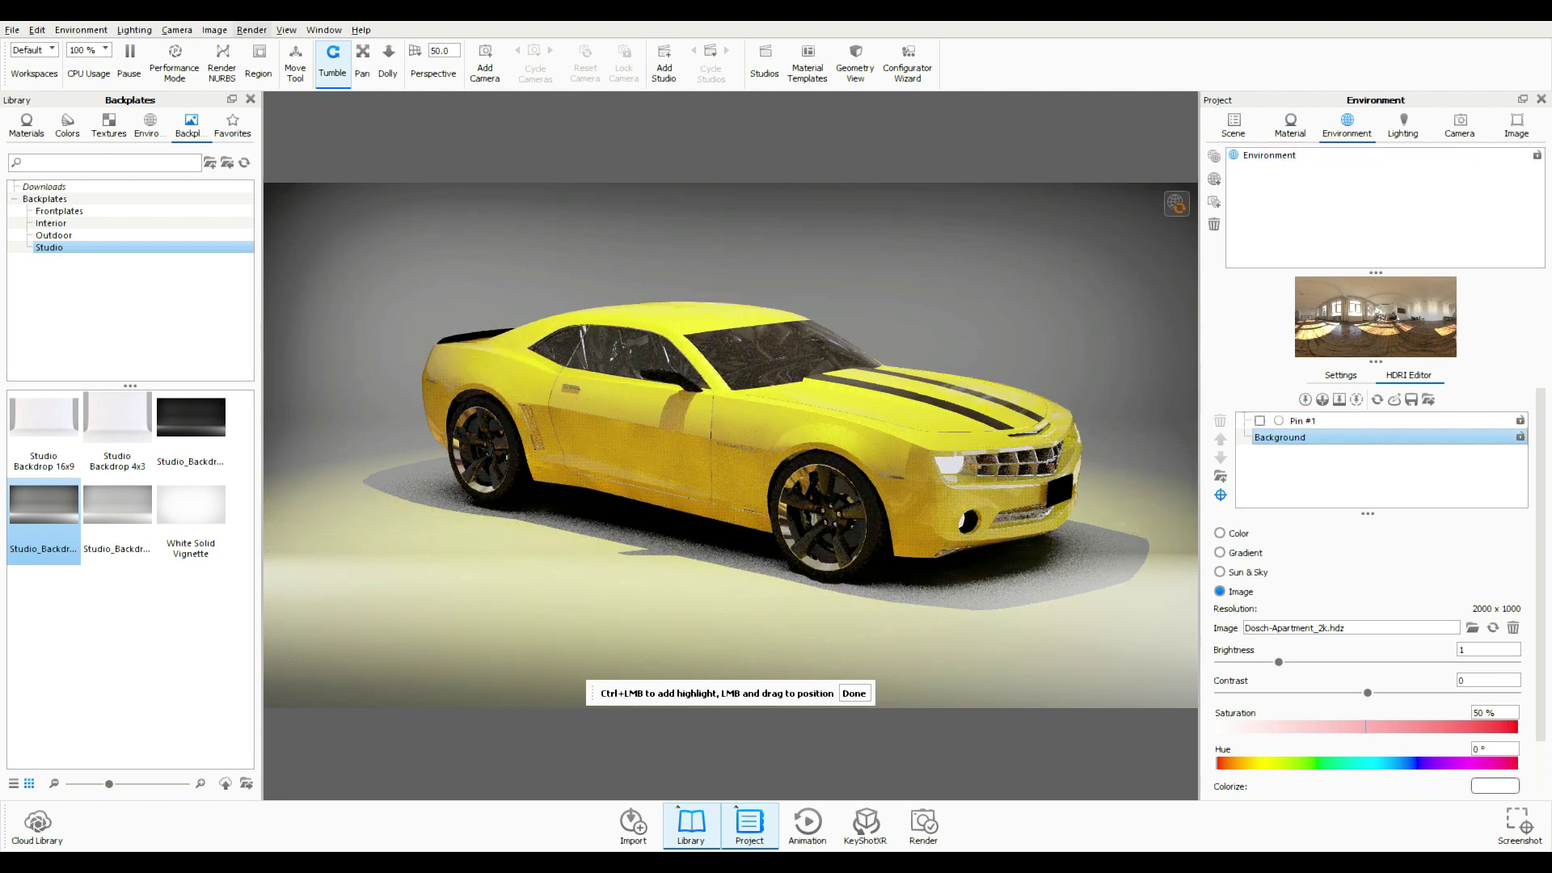
Step: Open the still image render settings, name the output Camaro and choose the Desktop as its folder
click(251, 30)
click(267, 156)
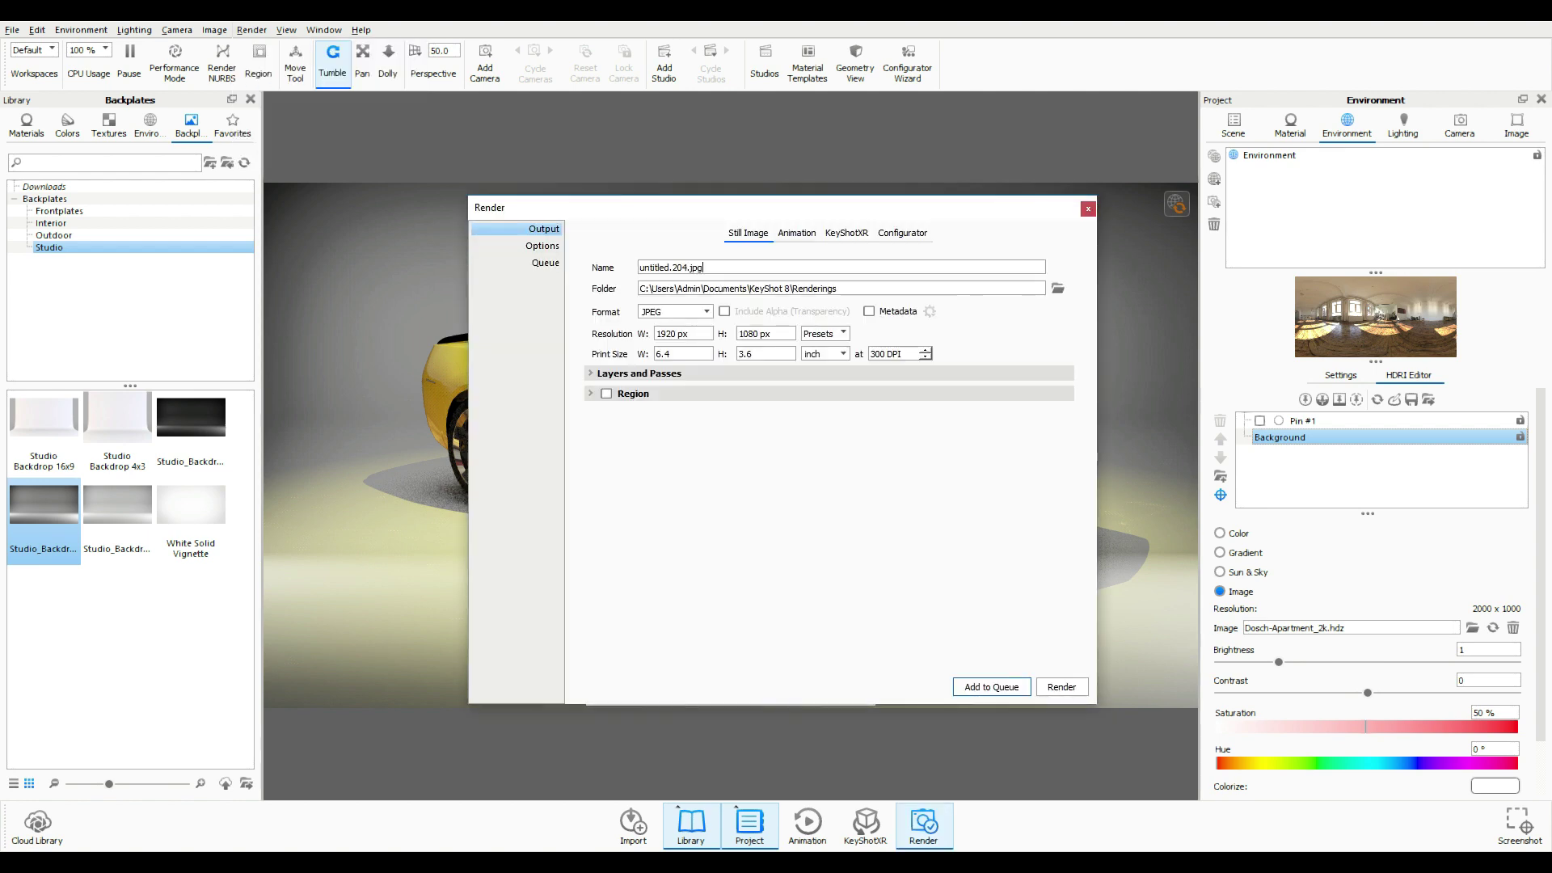
text(Camaro)
click(1057, 287)
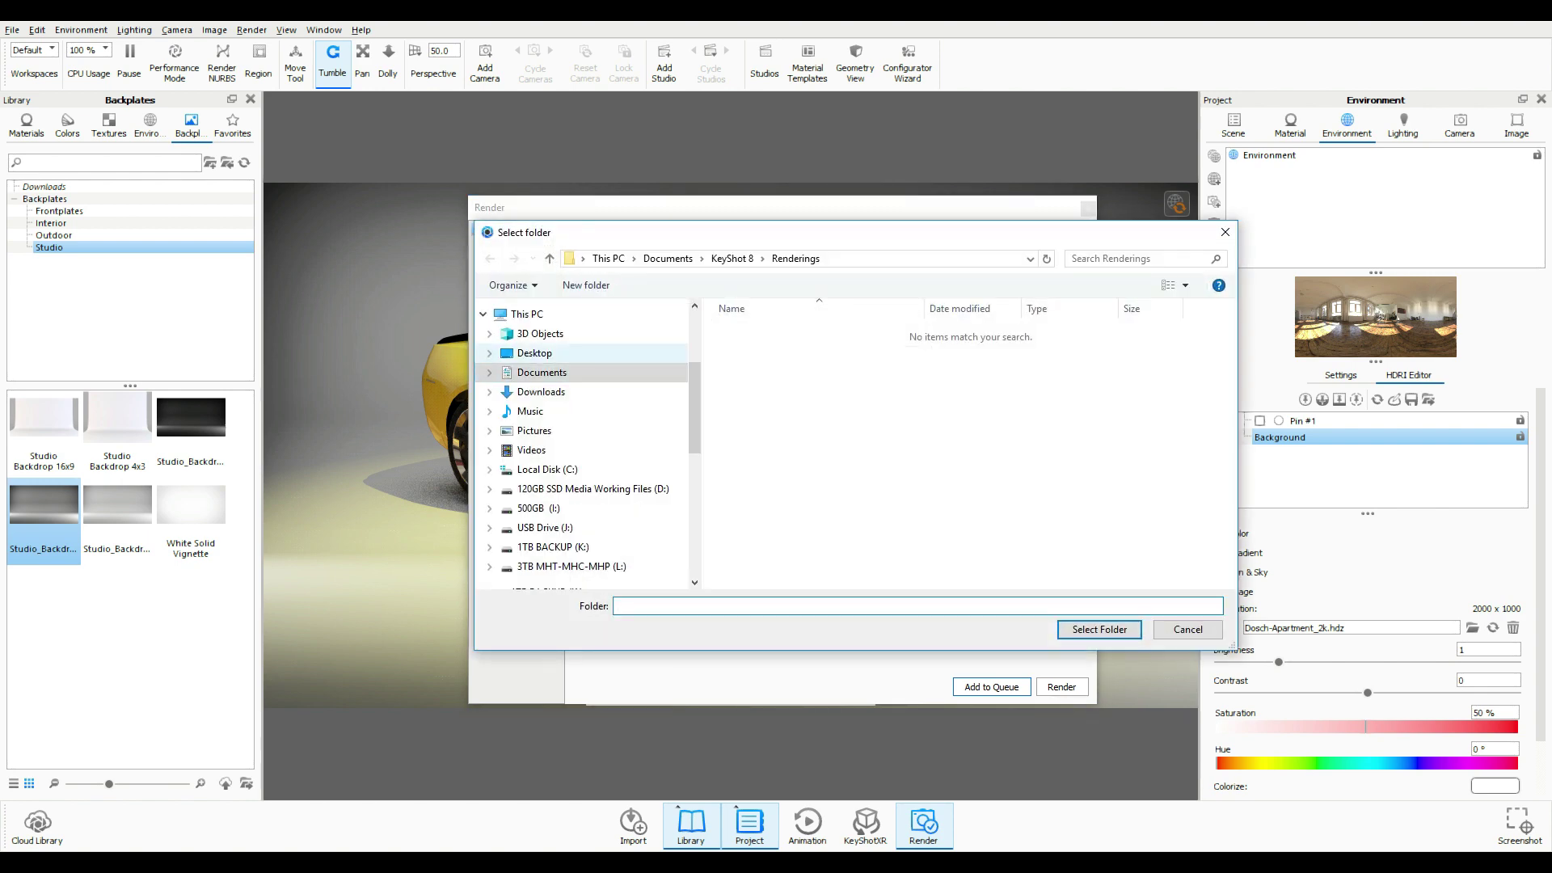
click(535, 352)
click(534, 354)
click(1100, 628)
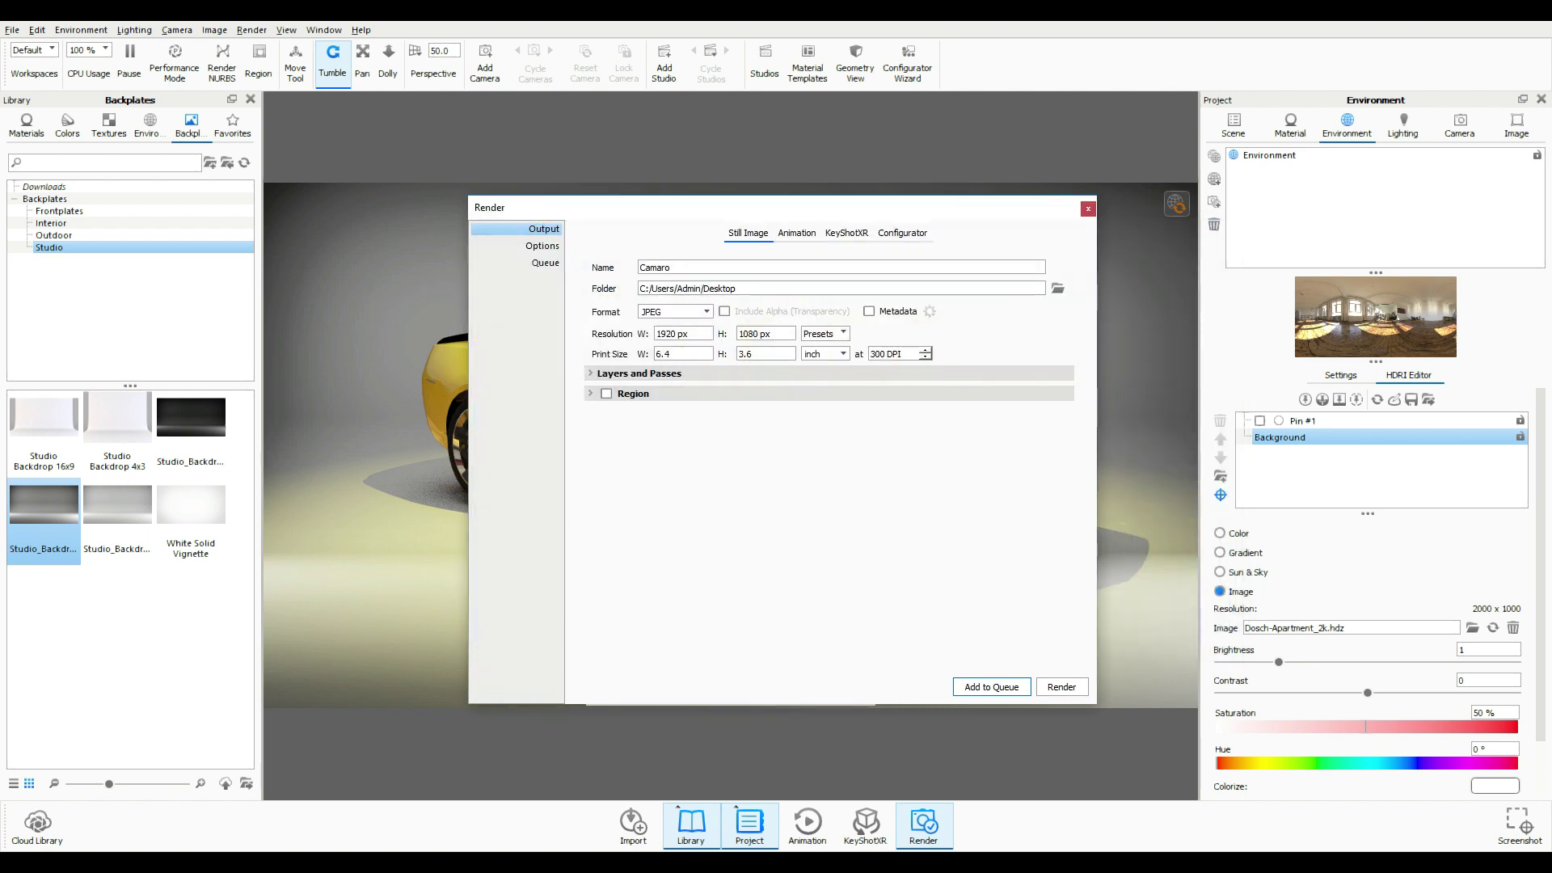
Step: Lower the print resolution to 100 DPI and start rendering the still image
click(925, 357)
click(924, 357)
click(925, 357)
click(925, 358)
click(1061, 686)
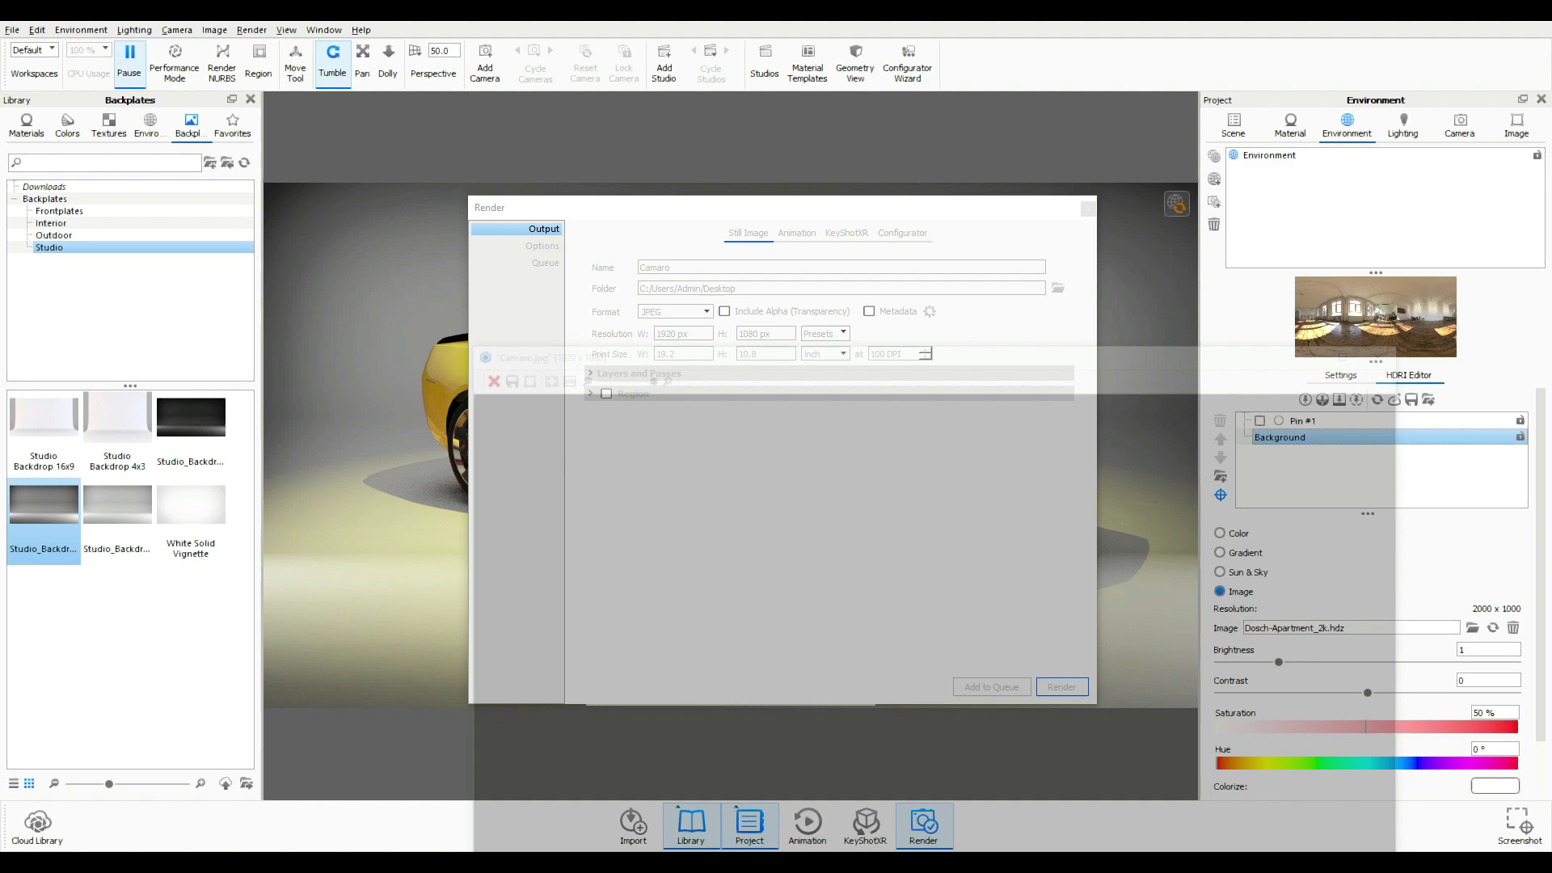